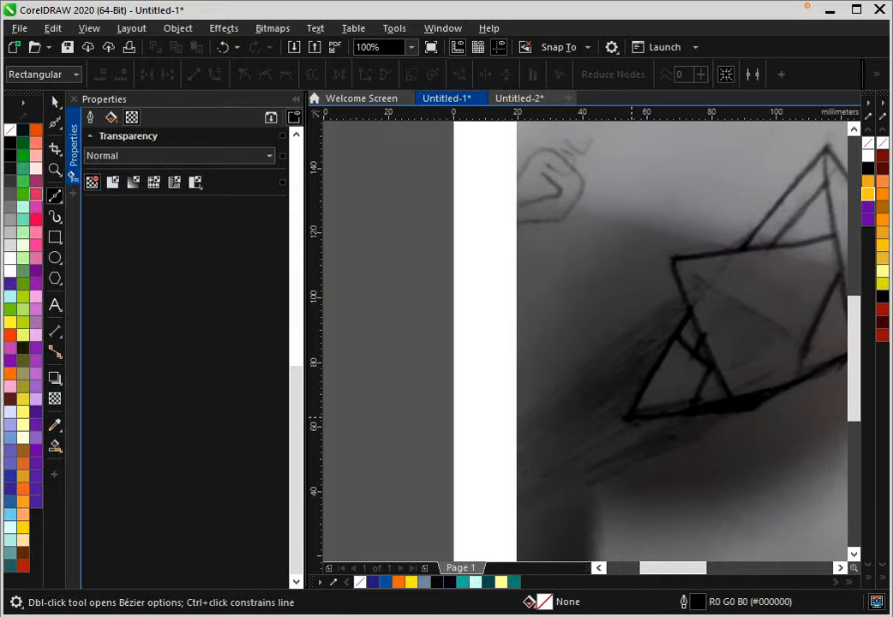
- Trace the left edge of the sketch's small lower-left triangle with a Bézier curve about 38.6 mm long, from lower tip to apex
scroll(630, 419, "up", 1)
scroll(407, 542, "up", 1)
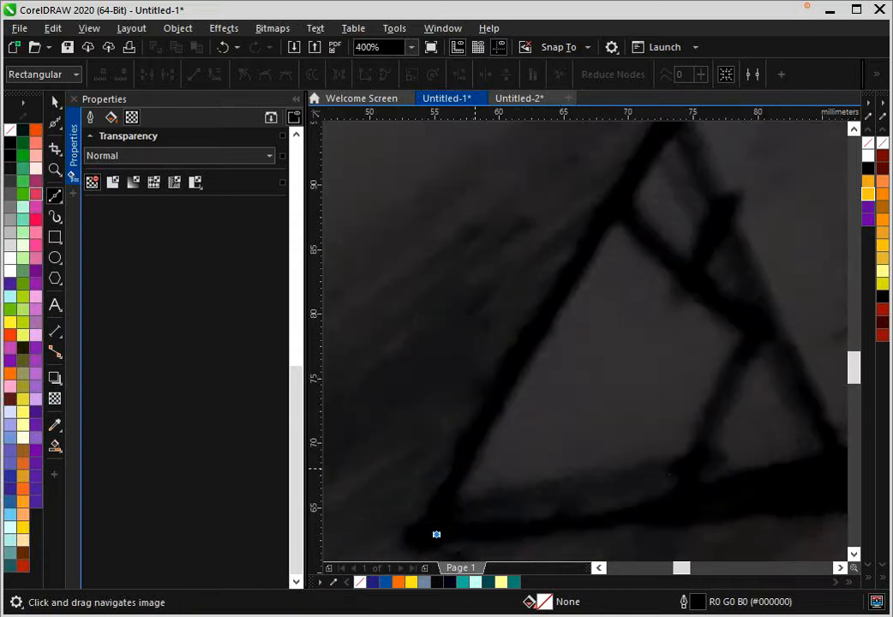
left_click_drag(487, 421, 522, 363)
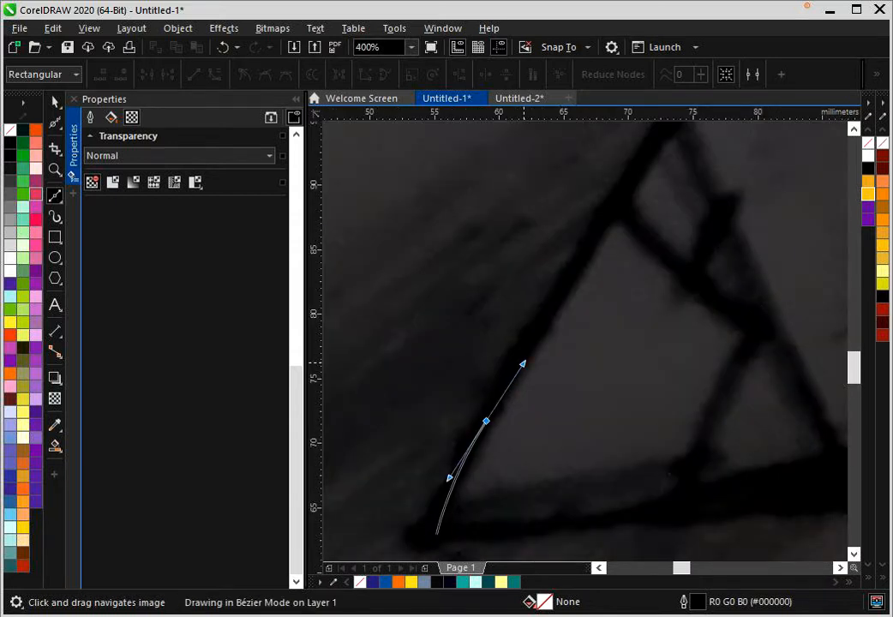
scroll(558, 329, "down", 1)
left_click(617, 212)
scroll(451, 351, "down", 1)
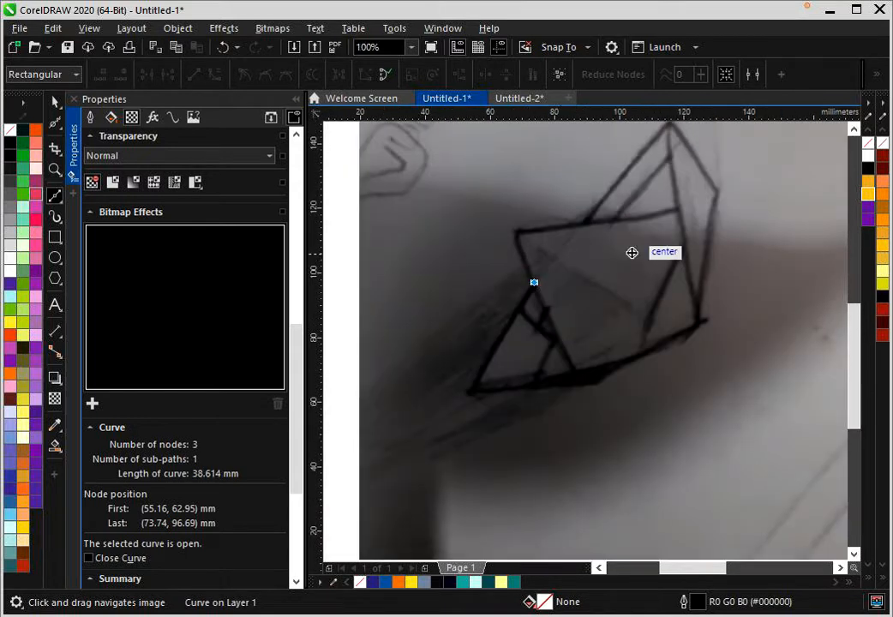
left_click_drag(632, 253, 538, 308)
key("space")
key("space")
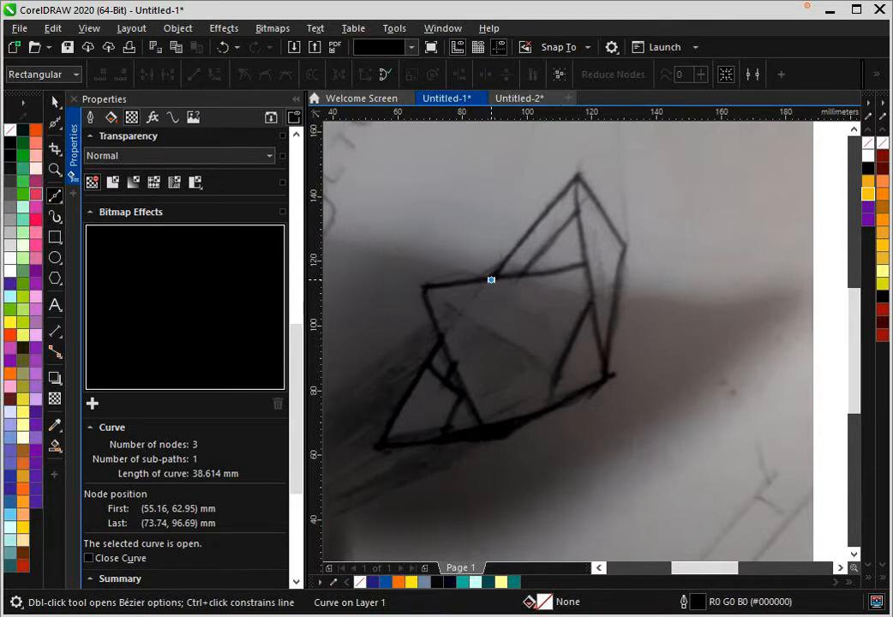
- Begin a Bézier curve on the square face's upper edge, tracing up to the tall peak and down its inner line to the lower-right corner
scroll(566, 171, "up", 1)
left_click(415, 380)
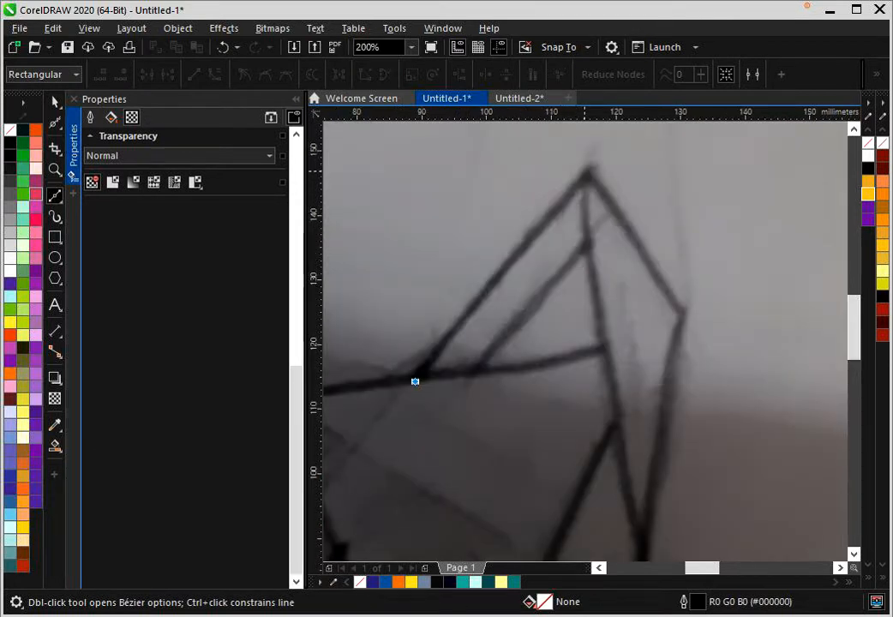
left_click(584, 174)
left_click_drag(590, 256, 593, 288)
left_click_drag(639, 515, 612, 361)
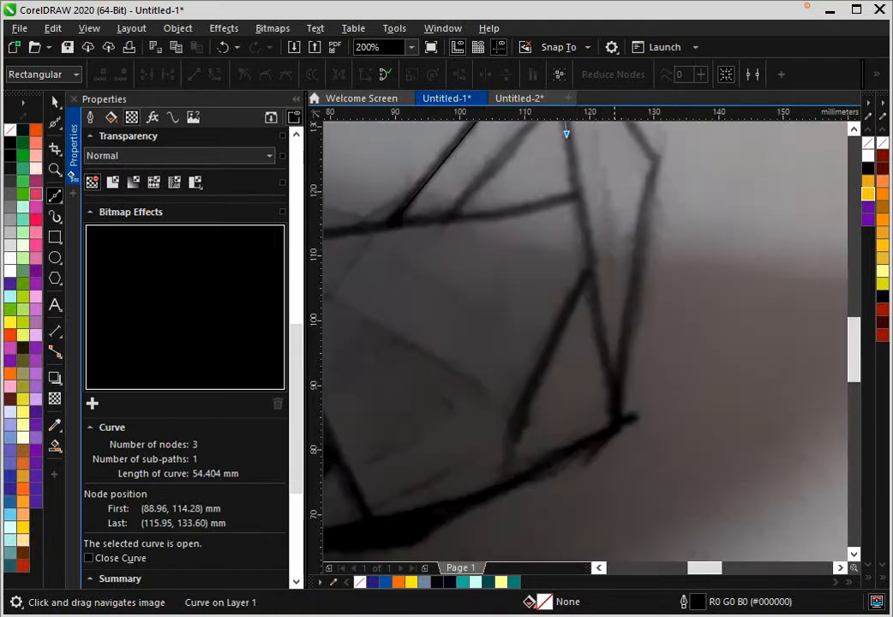
left_click(620, 410)
left_click_drag(620, 410, 619, 425)
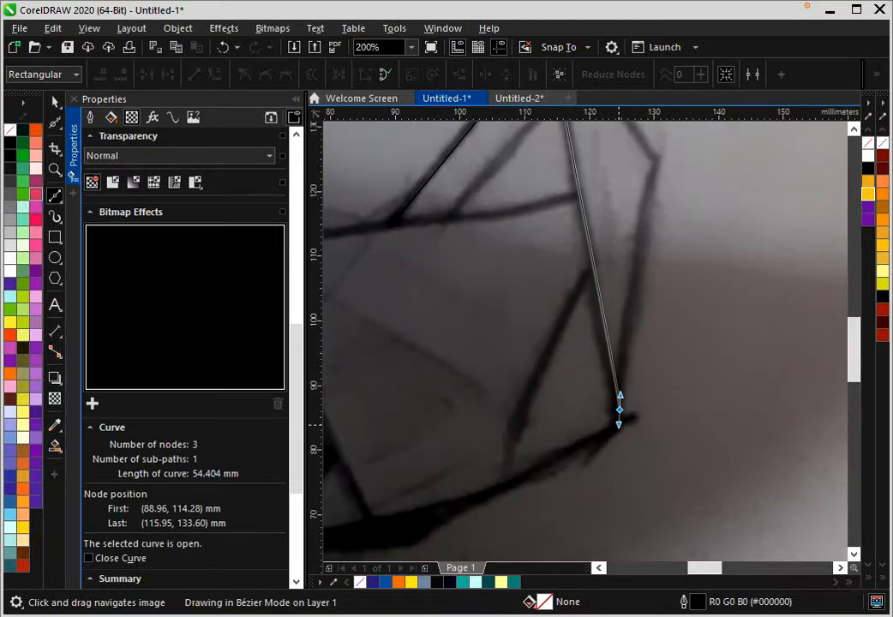
- Extend the curve along the sketch's curved bottom edge to the foot of the square face's left side
left_click_drag(566, 451, 526, 473)
left_click_drag(521, 503, 642, 389)
left_click_drag(513, 402, 483, 410)
left_click_drag(482, 438, 610, 427)
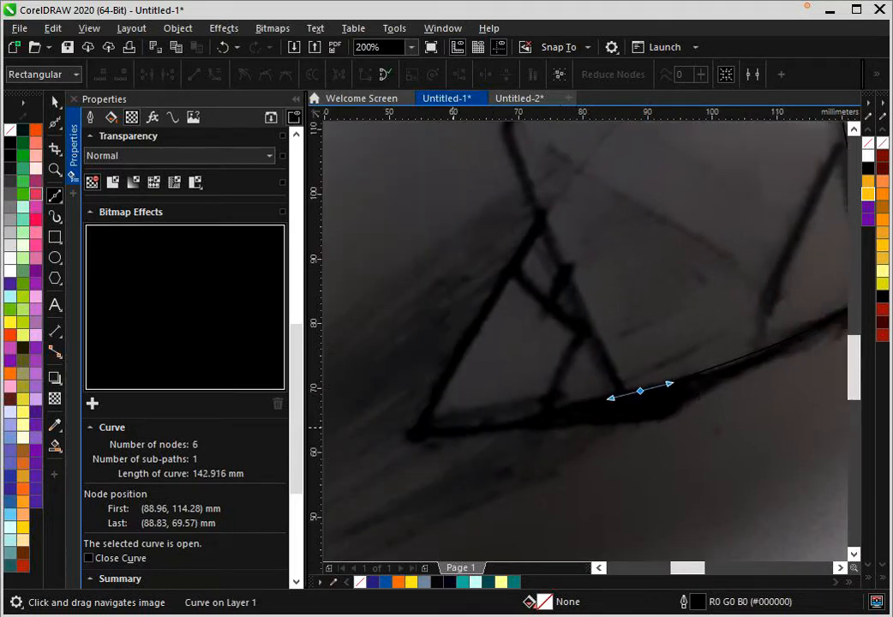
mouse_move(422, 433)
left_mouse_down()
mouse_move(454, 442)
mouse_move(409, 444)
mouse_move(398, 431)
left_mouse_up()
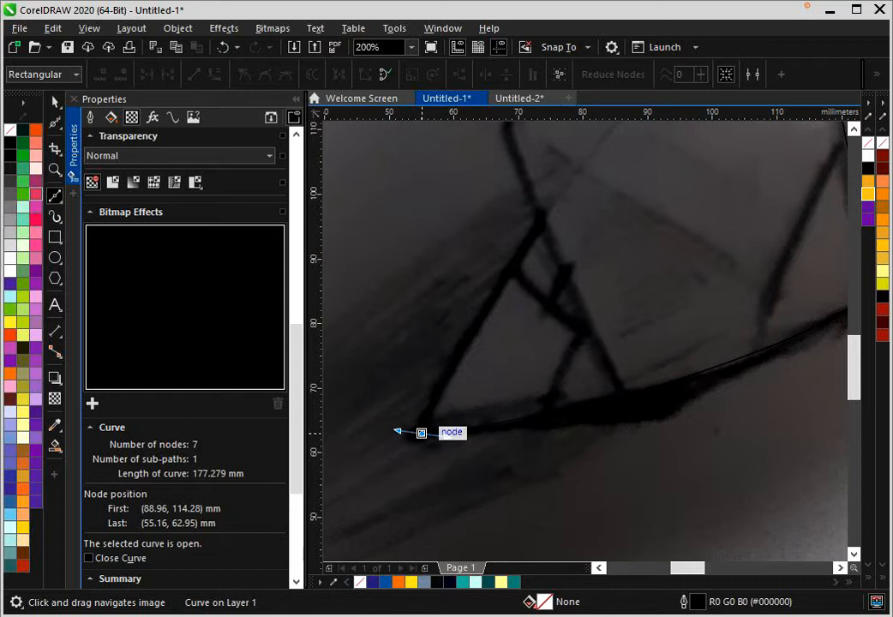
left_click(422, 434)
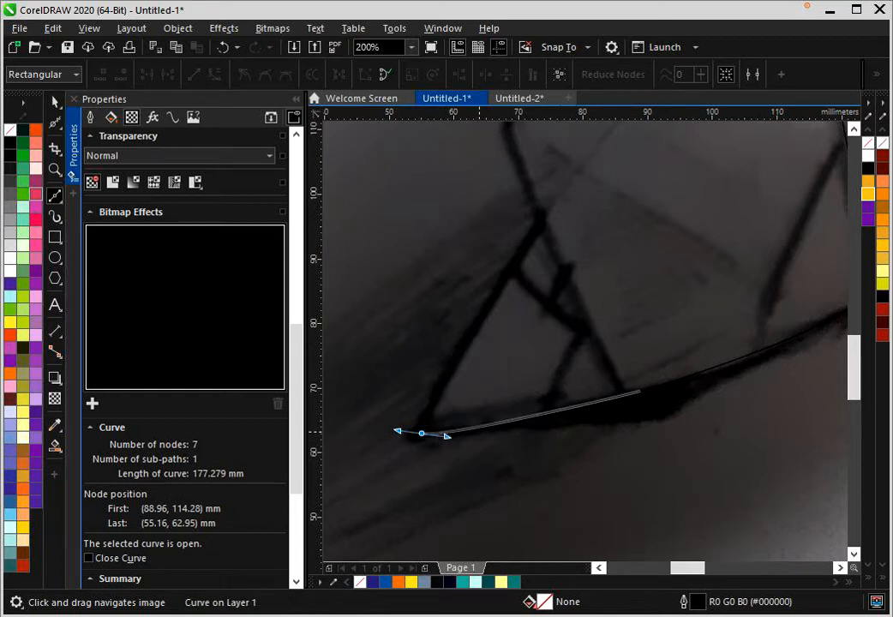
key("ctrl+z")
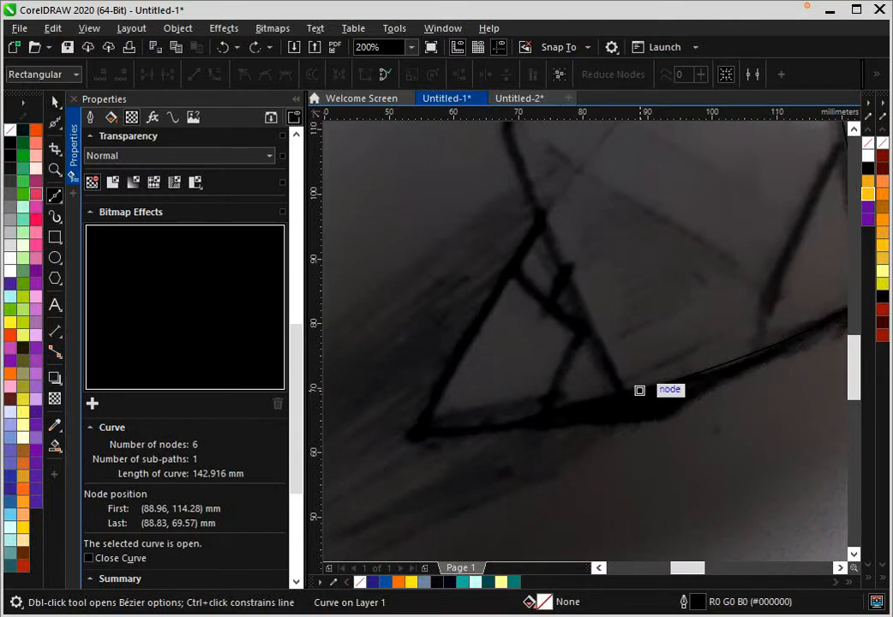
- End the curve on the small triangle's lower-left tip and finish it at about 177.2 mm long
left_click(421, 434)
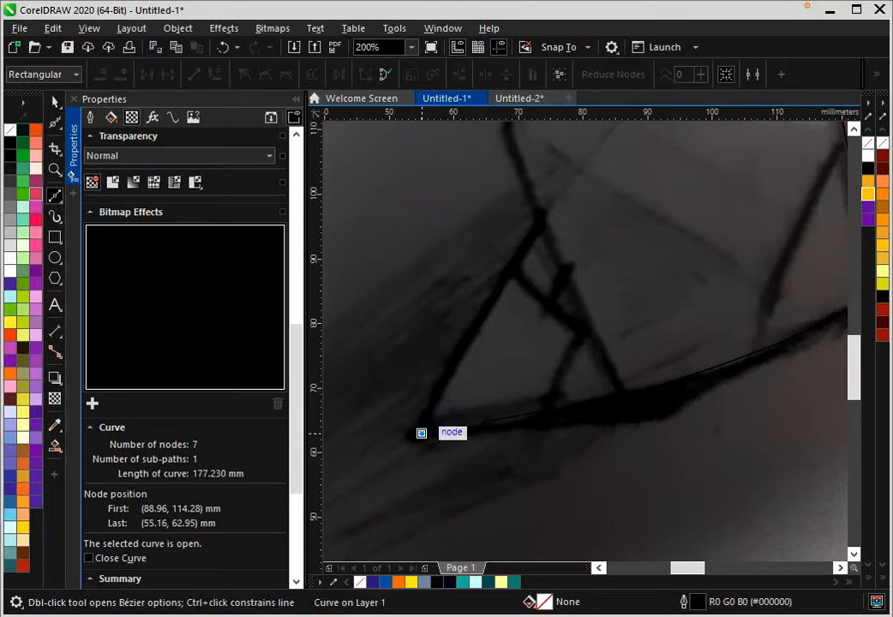
scroll(422, 433, "down", 1)
key("space")
key("space")
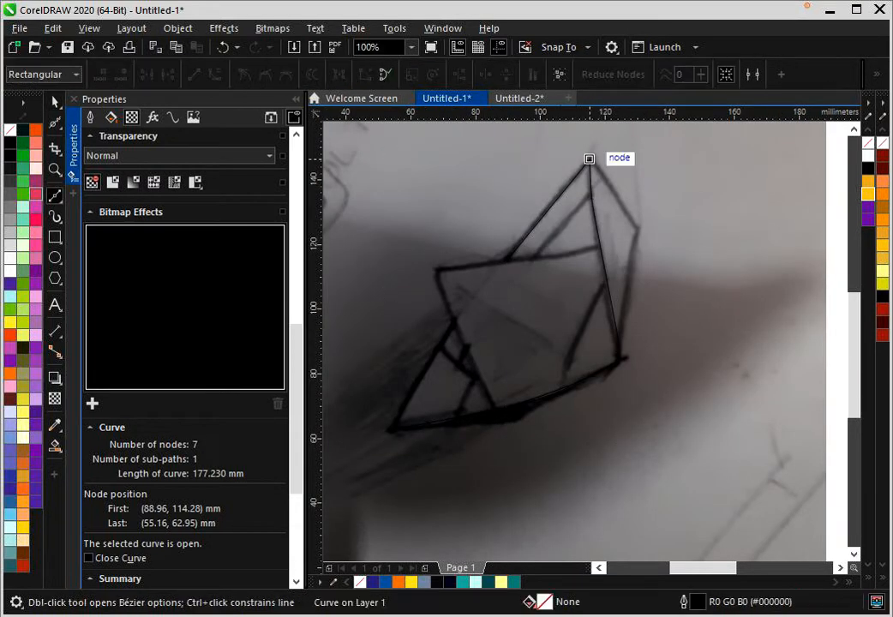
- Trace the peak's right facet from the apex over the outer corner to the lower-right corner as a curve about 65.9 mm long
scroll(589, 155, "up", 1)
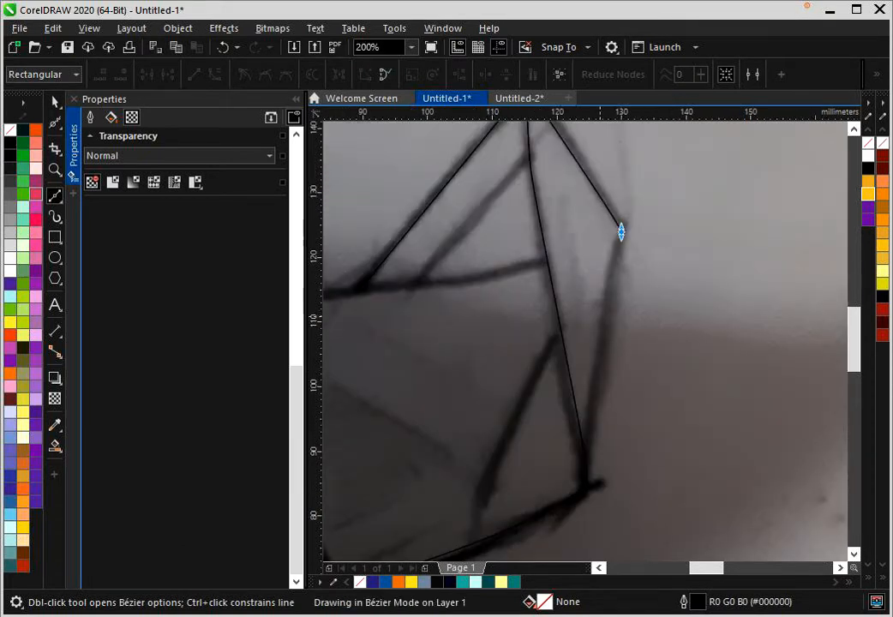
double_click(620, 230)
left_click_drag(584, 480, 579, 509)
left_click_drag(586, 474, 643, 338)
scroll(642, 339, "down", 1)
key("space")
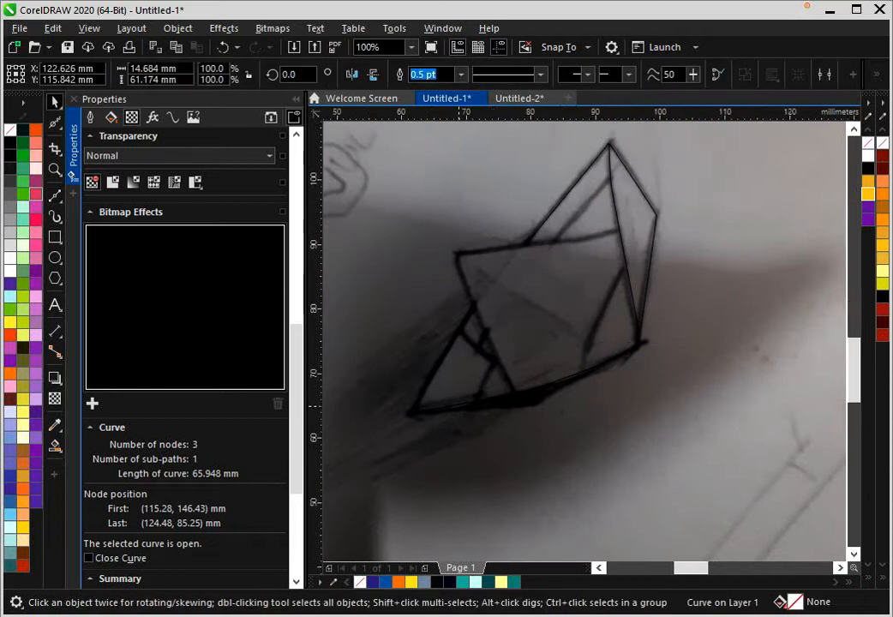
- Trace the lower outer edge of the thick bottom band from the lower-left tip to the lower-right corner, about 75.1 mm long
scroll(461, 414, "up", 1)
key("space")
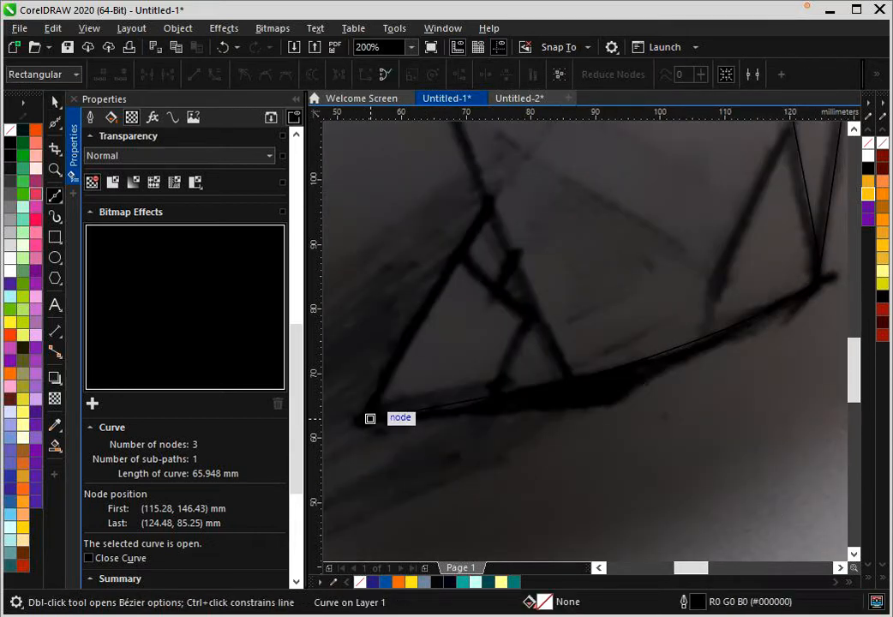
left_click(369, 418)
left_click_drag(604, 405, 615, 400)
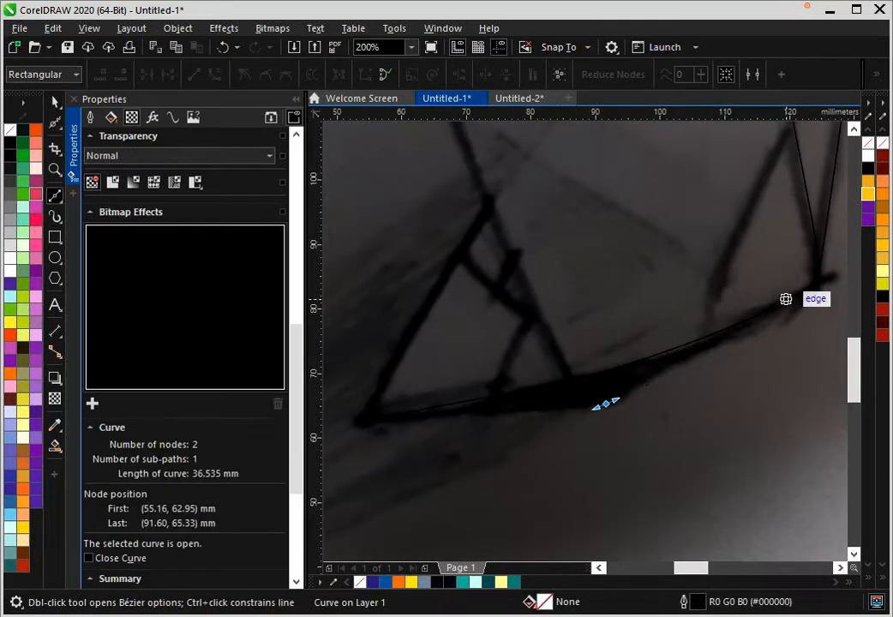
left_click_drag(817, 273, 761, 229)
scroll(774, 255, "down", 1)
scroll(624, 301, "up", 1)
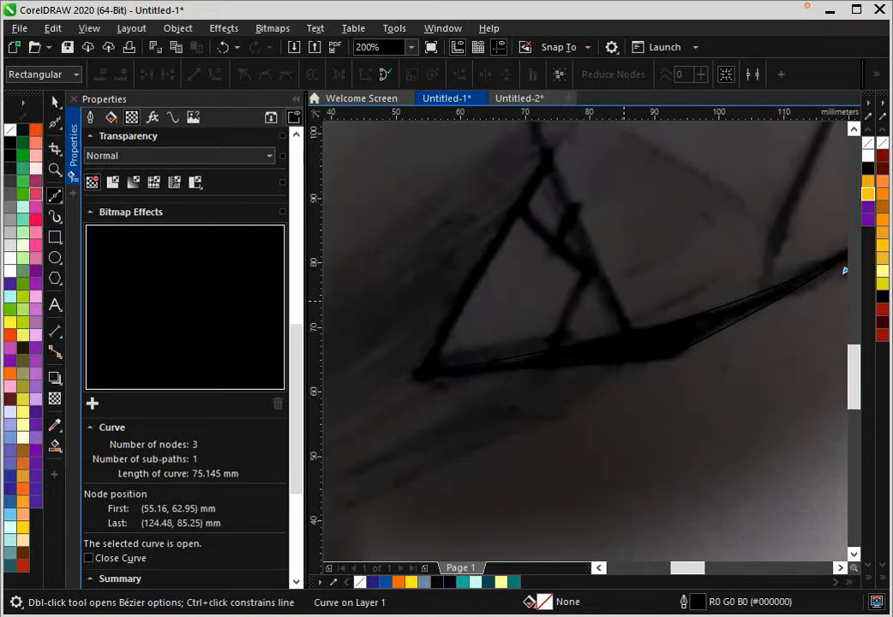
key("space")
- Trace the square face from the bottom edge up its left side, around a rounded upper-left corner and across to the peak's inner line
scroll(665, 358, "down", 1)
left_click_drag(664, 358, 594, 469)
scroll(578, 459, "up", 1)
key("space")
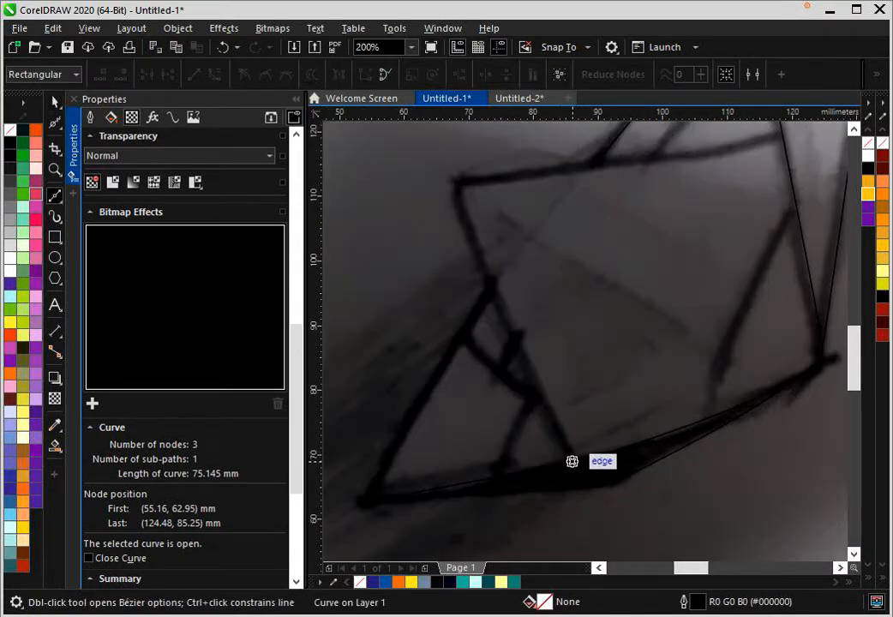
left_click(571, 461)
left_click(492, 282)
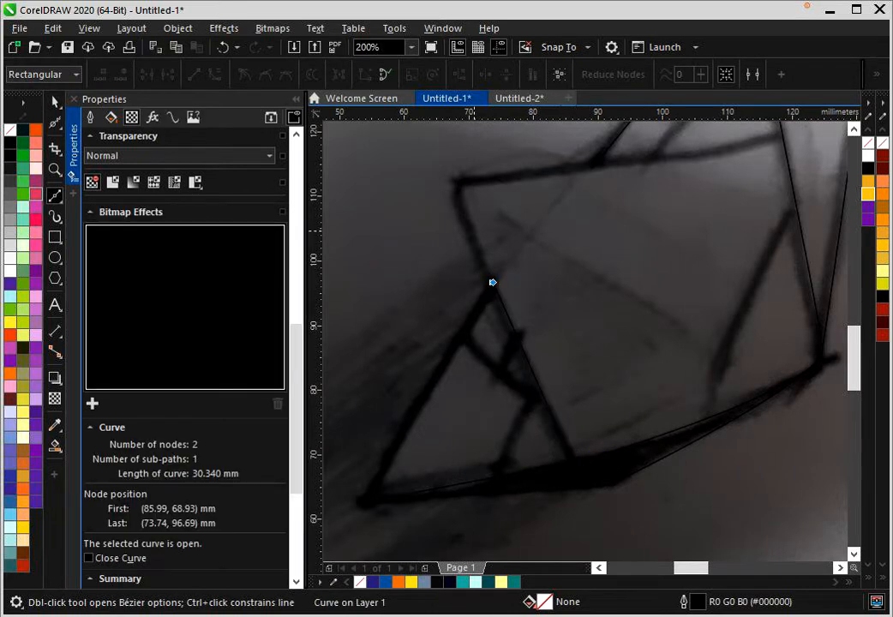
left_click_drag(486, 181, 475, 342)
scroll(516, 182, "down", 1)
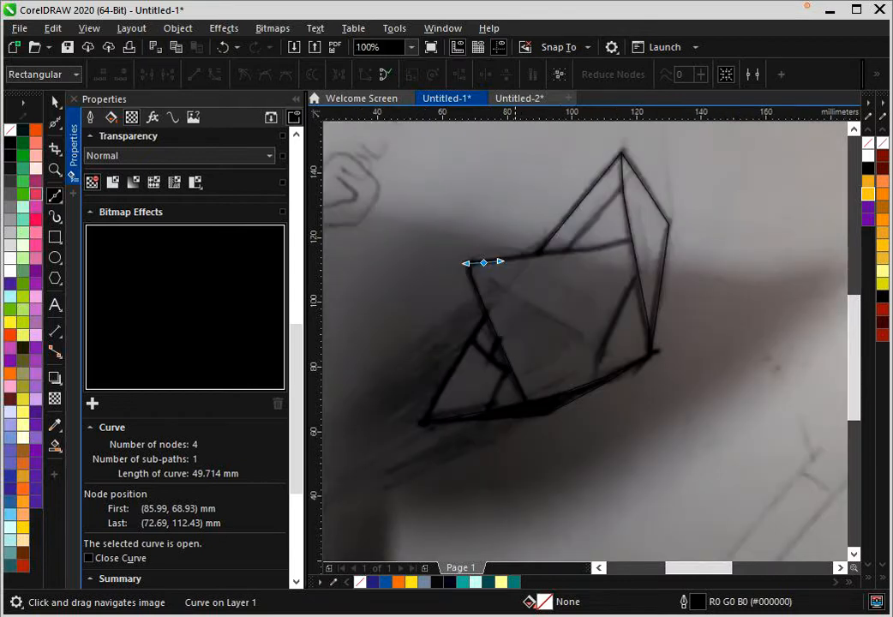
left_click_drag(632, 238, 649, 234)
- Trace the small fold inside the lower-left triangle, rising from the bottom edge and curving back toward the triangle's left side
scroll(649, 234, "up", 2)
left_click(553, 351)
key("ctrl+z")
left_click(555, 349)
left_click(589, 282)
left_click_drag(531, 227, 514, 189)
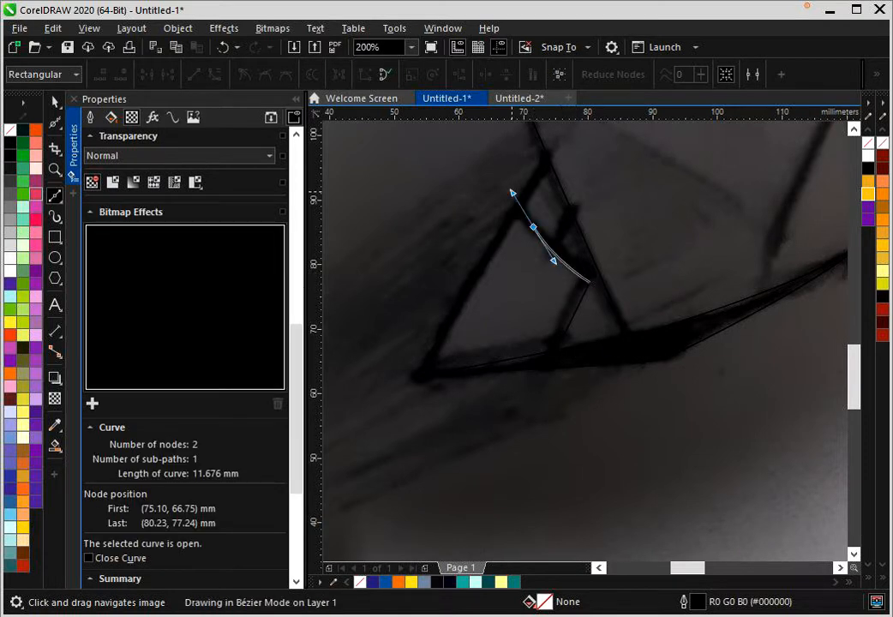
- Add a small V-shaped line about 8.8 mm long between the fold and the square face's left edge
scroll(561, 238, "up", 2)
left_click(513, 233)
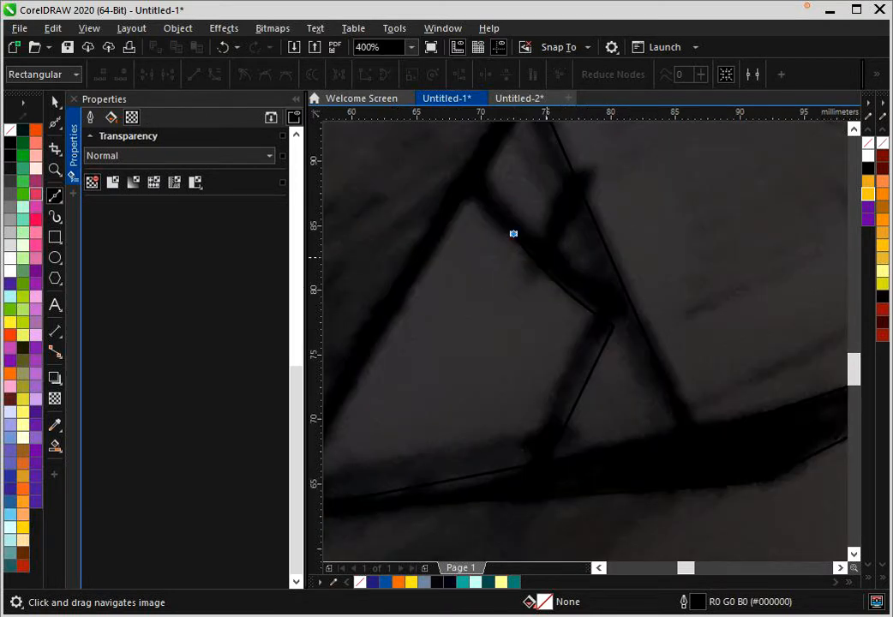
left_click(544, 255)
left_click(581, 193)
scroll(579, 259, "down", 2)
scroll(578, 258, "down", 2)
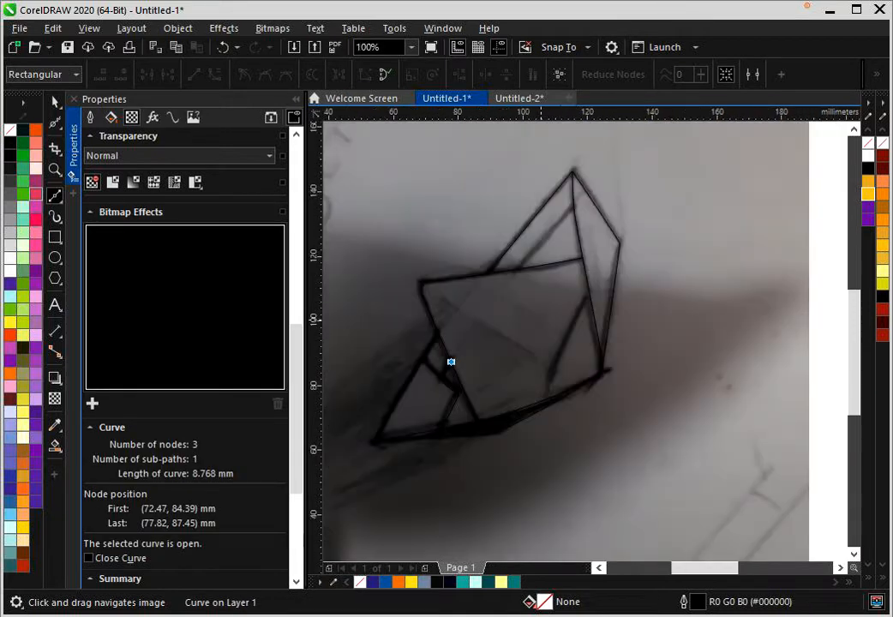
- Trace the inner line parallel to the peak's left edge, about 25.6 mm long, from the square face's upper edge to the inner line
scroll(493, 359, "up", 2)
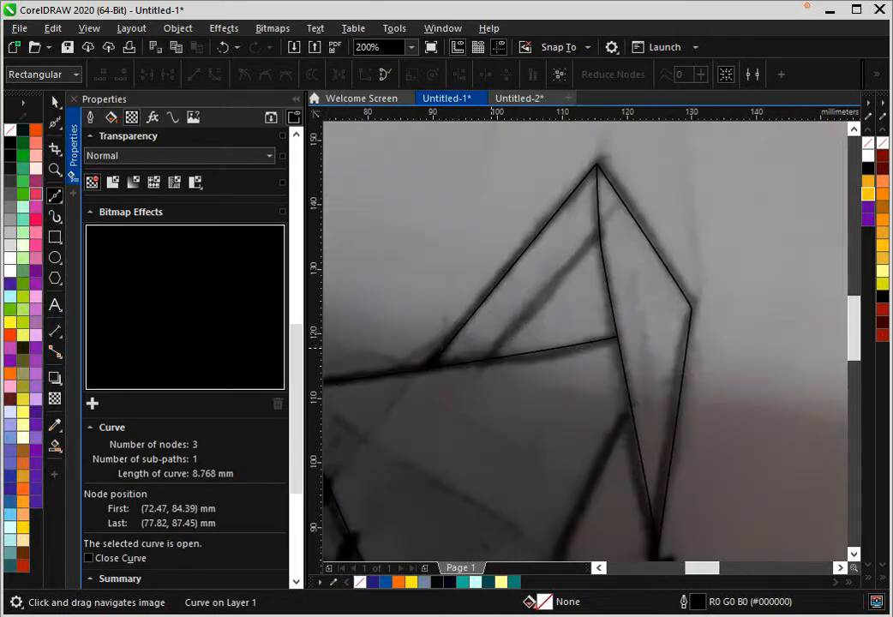
left_click(493, 358)
left_click_drag(599, 233, 612, 225)
scroll(610, 232, "down", 2)
scroll(608, 239, "up", 2)
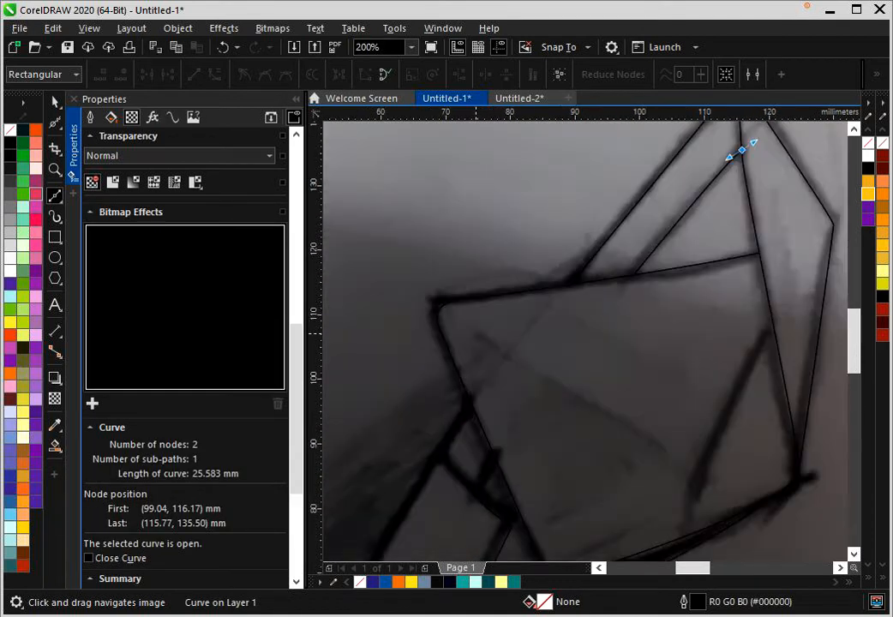
- Draw the diagonal crease about 33.9 mm long across the square face, starting just inside its upper-left corner
left_click(474, 332)
key("ctrl+z")
left_click(468, 329)
left_click_drag(655, 443, 675, 448)
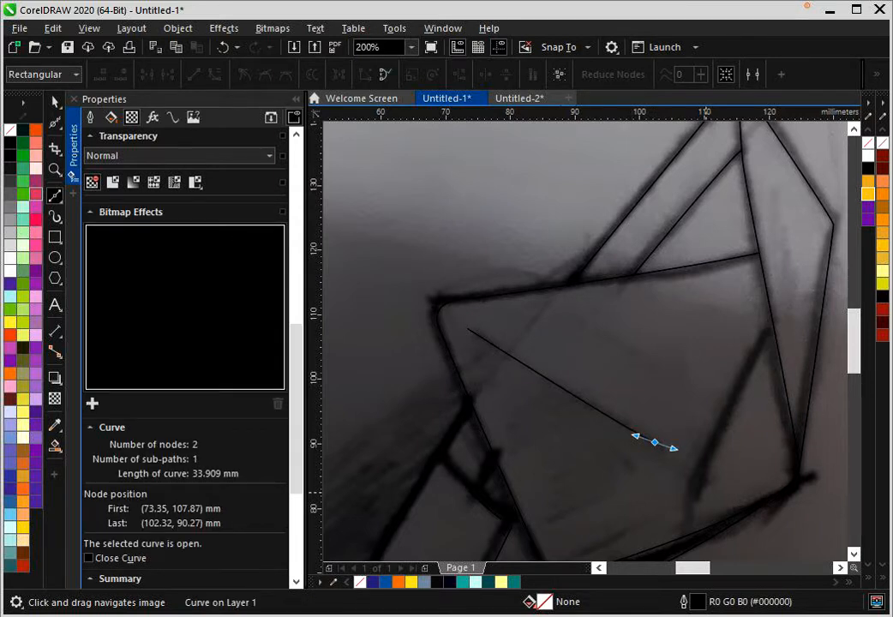
- Trace the slanted crease near the square face's right side up to the peak's inner line, about 29.9 mm long
left_click(694, 498)
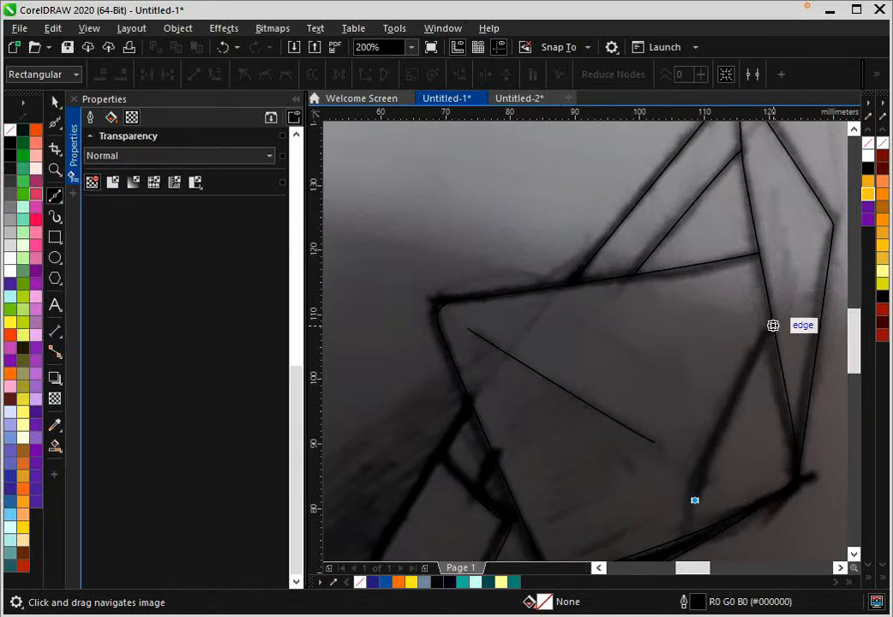
left_click_drag(772, 323, 803, 286)
scroll(687, 325, "down", 2)
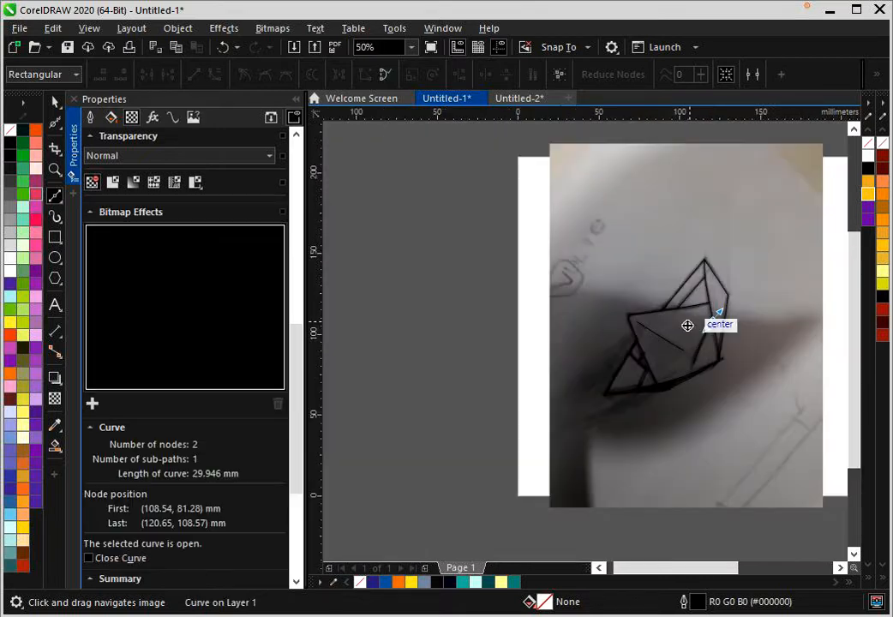
scroll(688, 326, "up", 1)
key("space")
- Move the sketch photo off the page to the left of the traced line drawing
scroll(673, 359, "down", 1)
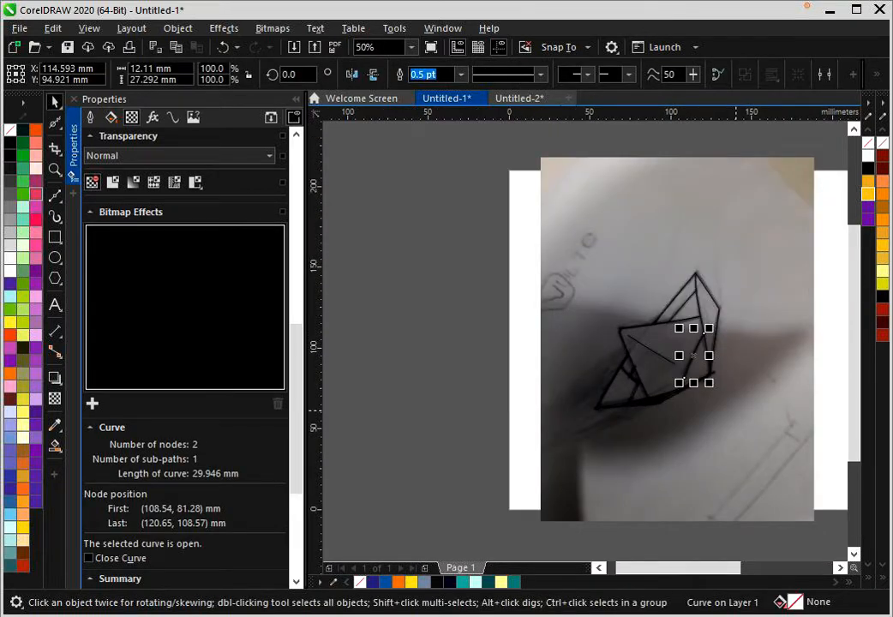
mouse_move(762, 427)
left_mouse_down()
mouse_move(535, 401)
mouse_move(422, 455)
left_mouse_up()
scroll(707, 345, "down", 1)
scroll(707, 346, "up", 2)
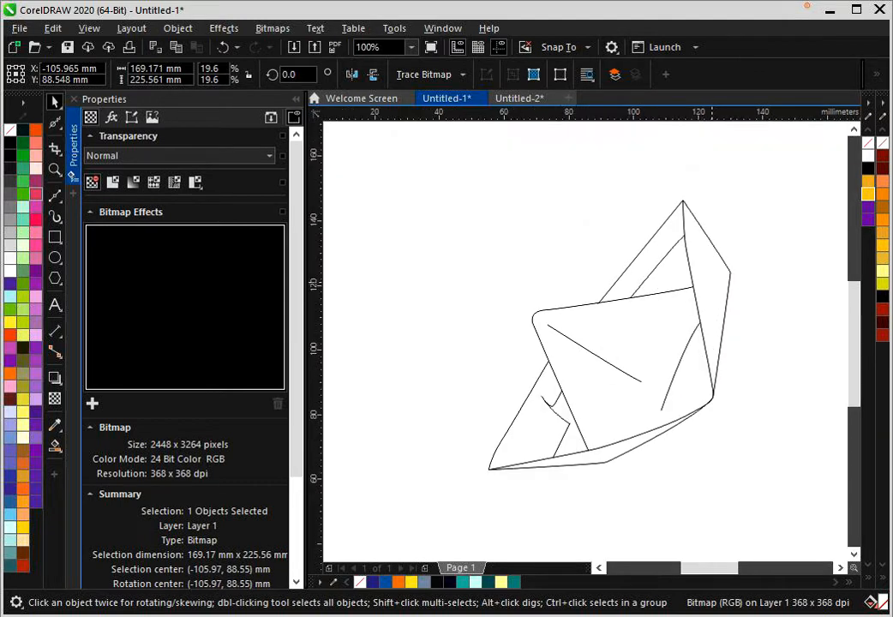
- Try rotating all ten traced curves together clockwise to an angle of about 313.9 degrees, then undo the rotation
scroll(711, 266, "down", 1)
left_click_drag(570, 198, 762, 428)
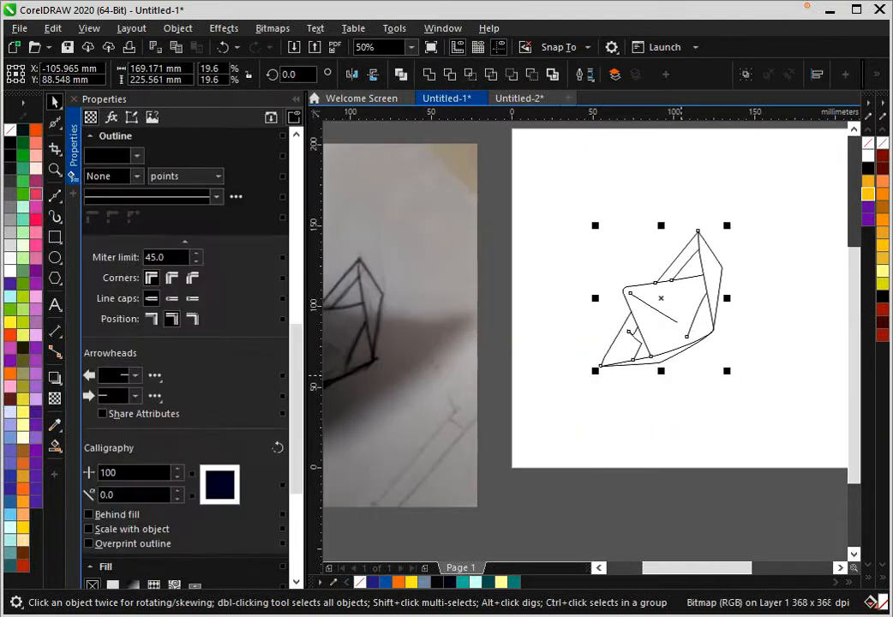
mouse_move(781, 191)
left_mouse_down()
mouse_move(623, 365)
mouse_move(535, 421)
left_mouse_up()
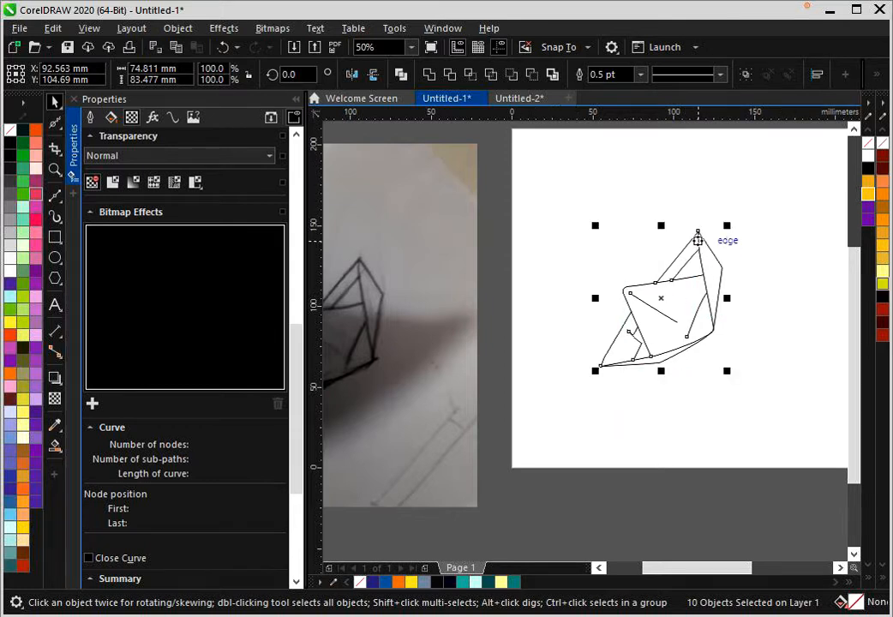
left_click(697, 240)
left_click_drag(731, 224, 755, 297)
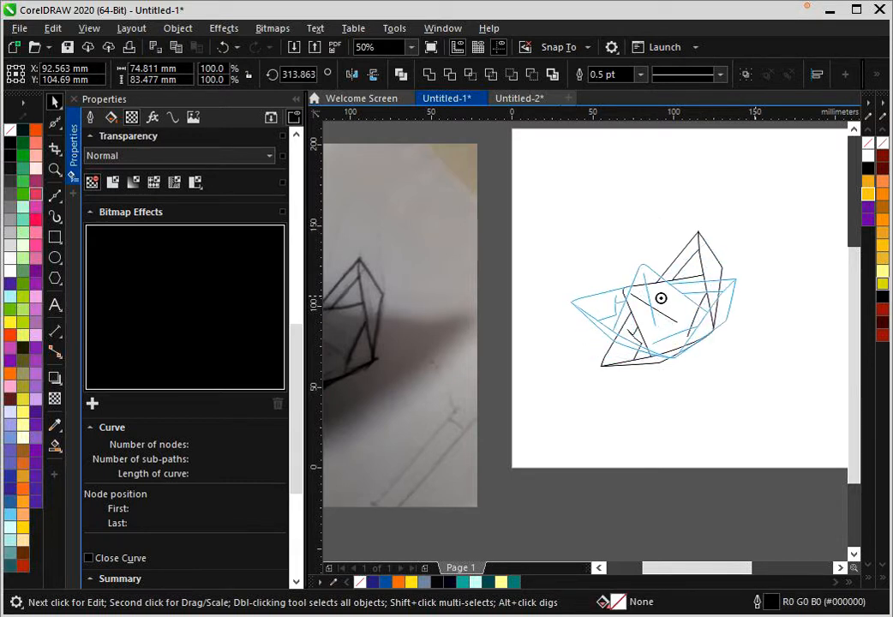
left_click_drag(755, 297, 755, 298)
left_click(770, 257)
key("ctrl+z")
- Rotate all ten traced curves together clockwise until the paper boat sits level with its peak pointing up
left_click_drag(785, 182, 605, 396)
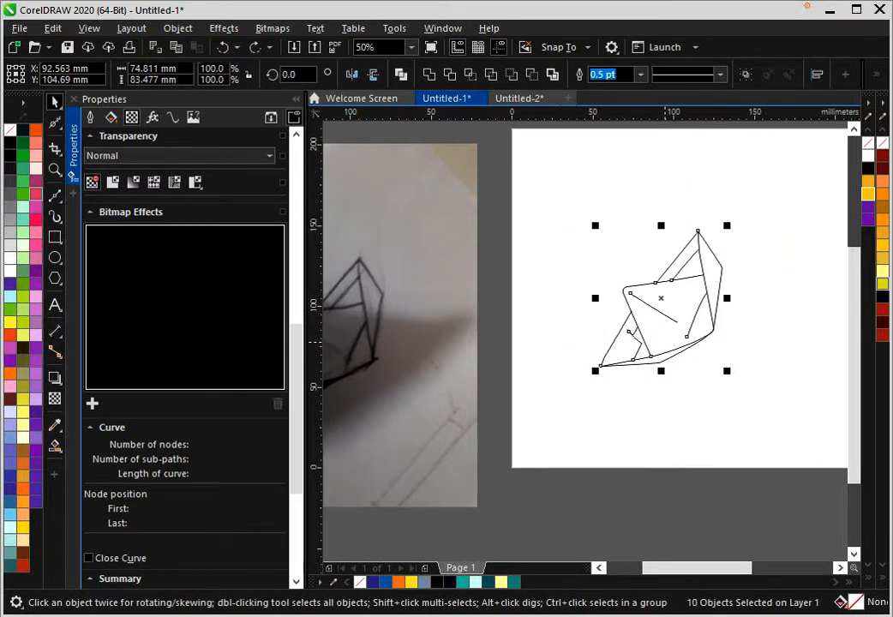
left_click(695, 314)
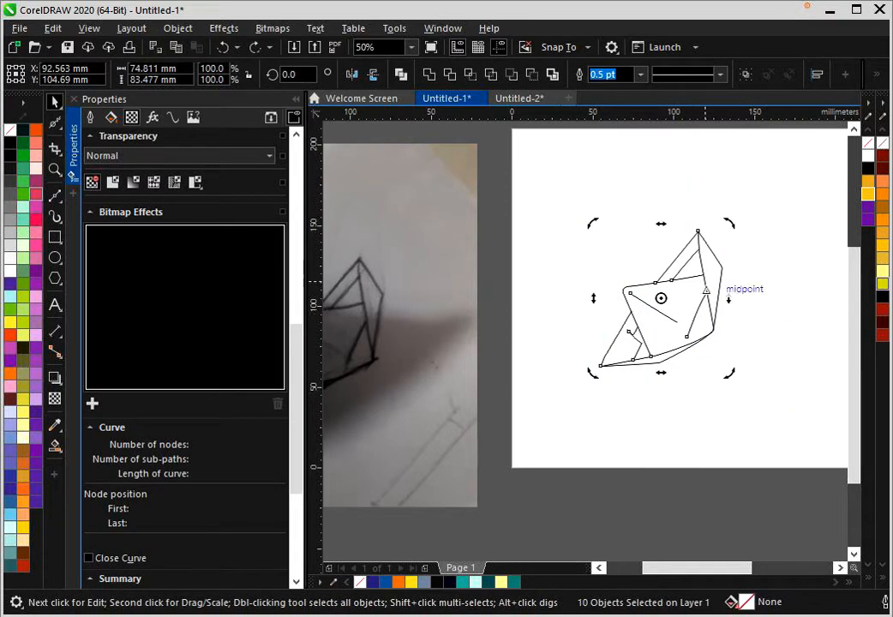
left_click_drag(595, 371, 563, 289)
left_click(738, 234)
scroll(738, 231, "down", 1)
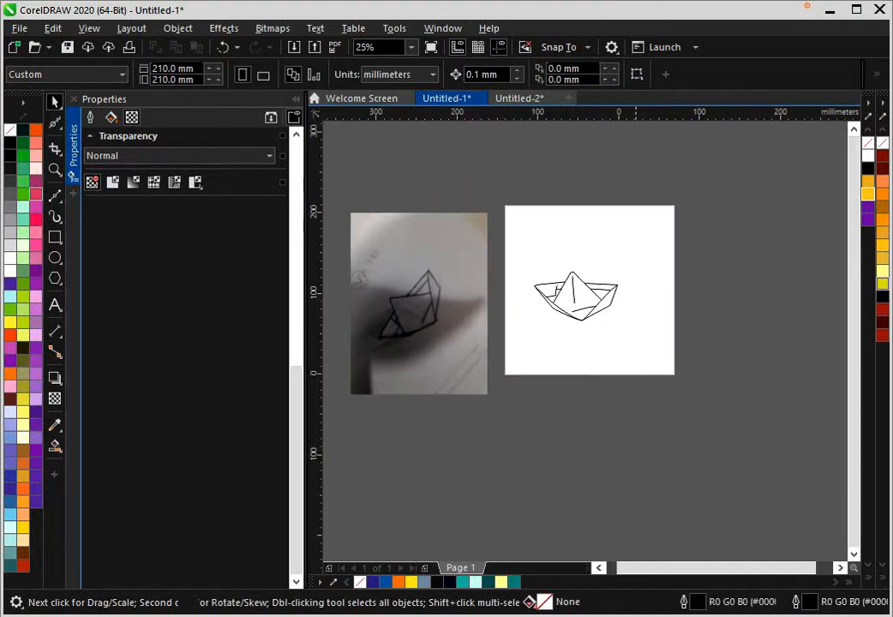
scroll(695, 273, "up", 4)
scroll(441, 394, "down", 1)
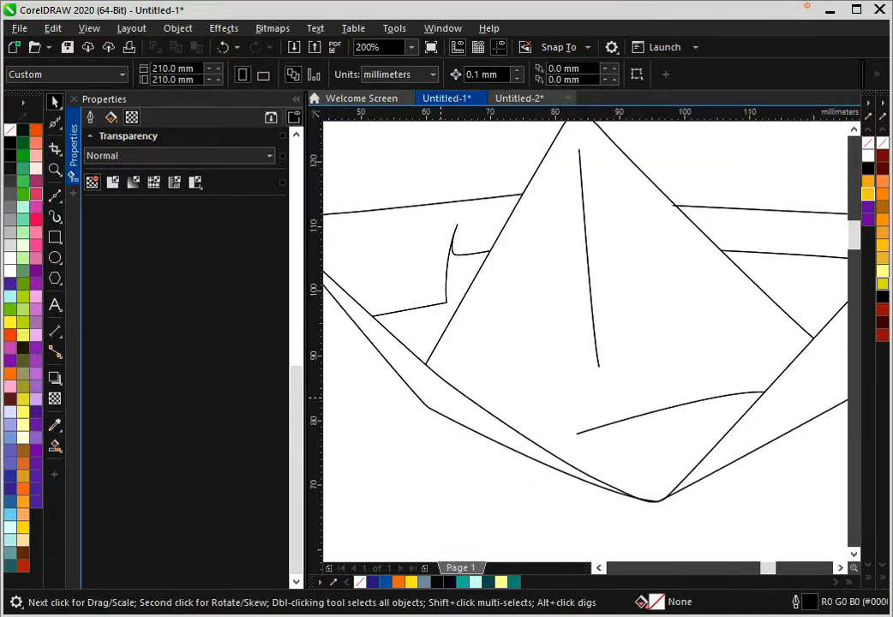
left_click(424, 581)
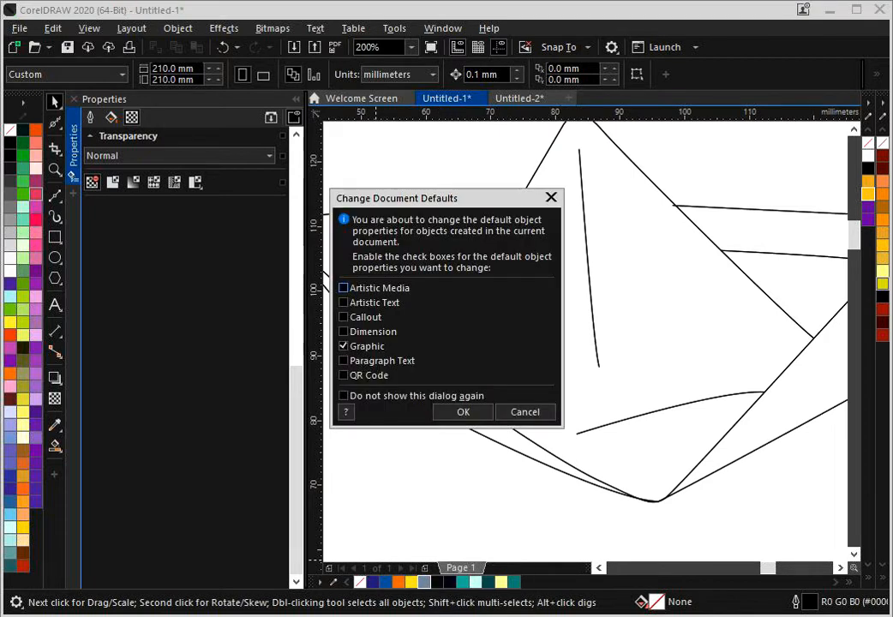
left_click(525, 412)
scroll(529, 286, "down", 1)
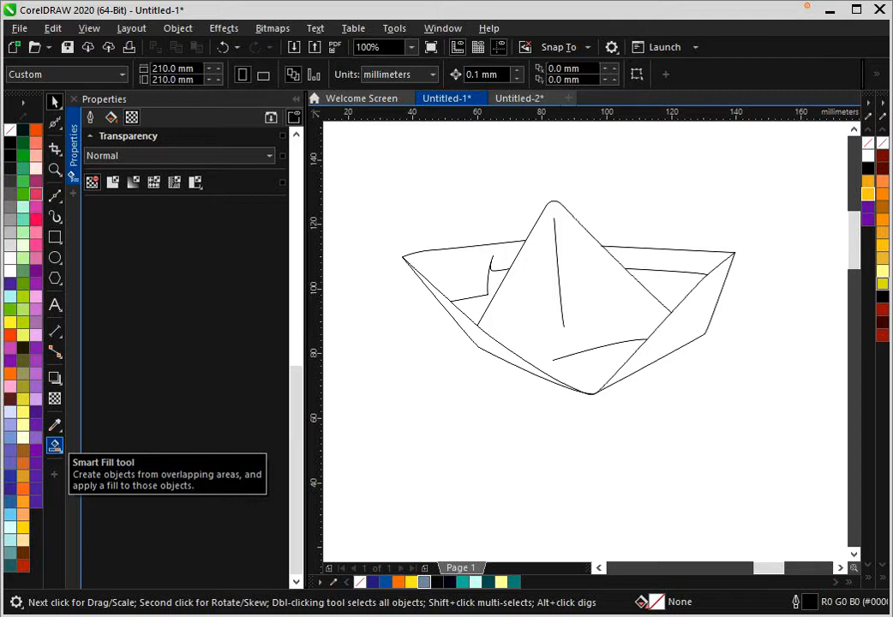
left_click(55, 445)
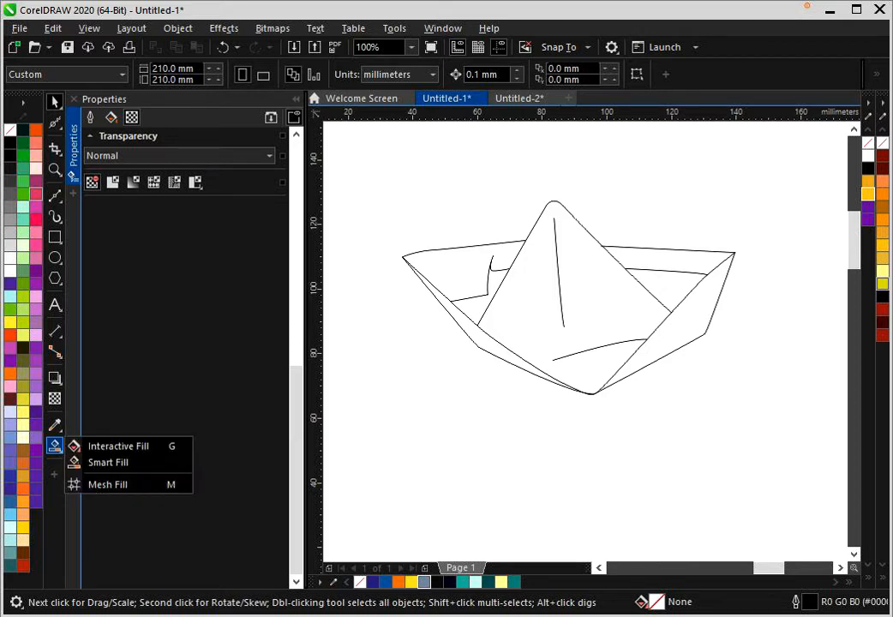
left_click(118, 446)
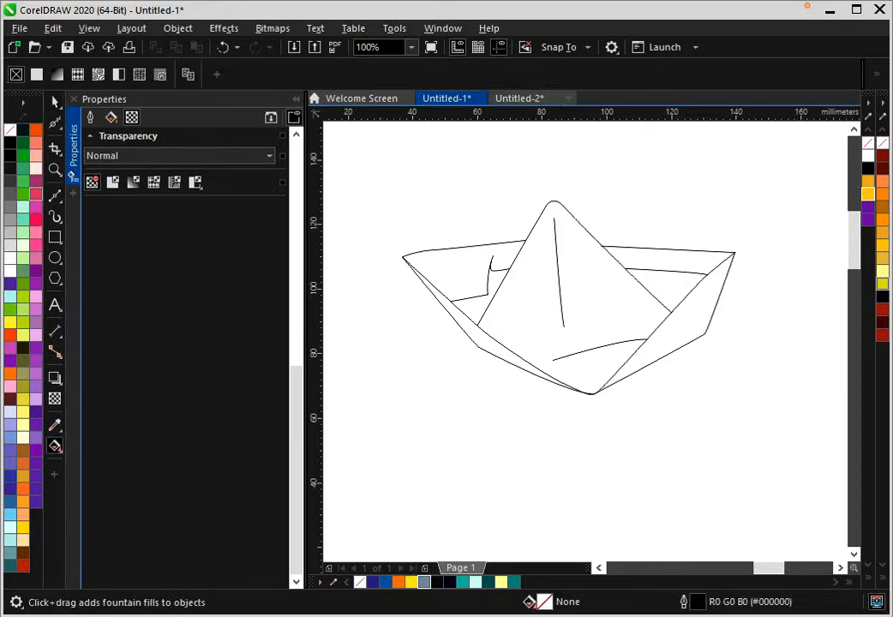
- Fill the left hull strip and the boat's upper-left inner panel with blue-grey using Smart Fill
left_click(54, 444)
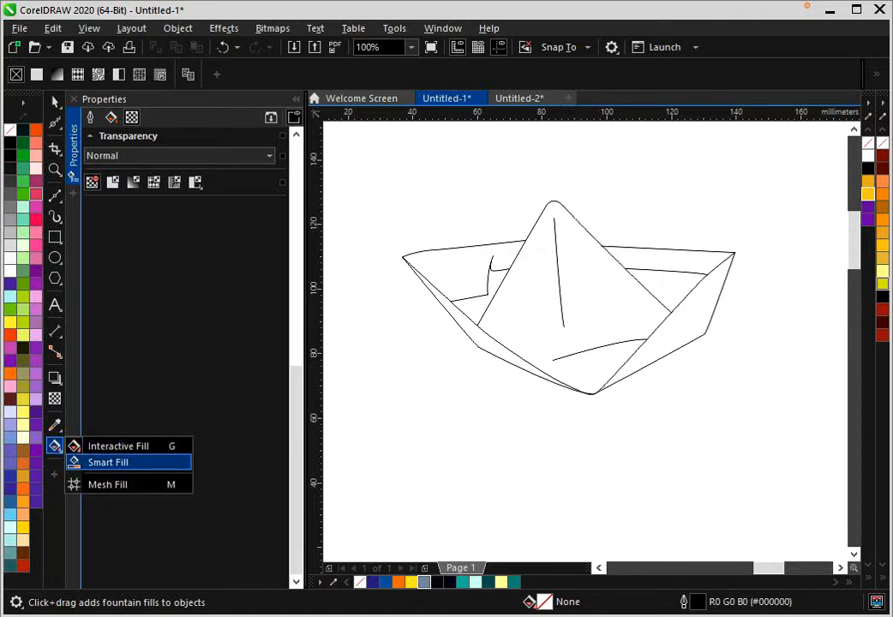
left_click(108, 462)
scroll(470, 343, "up", 4)
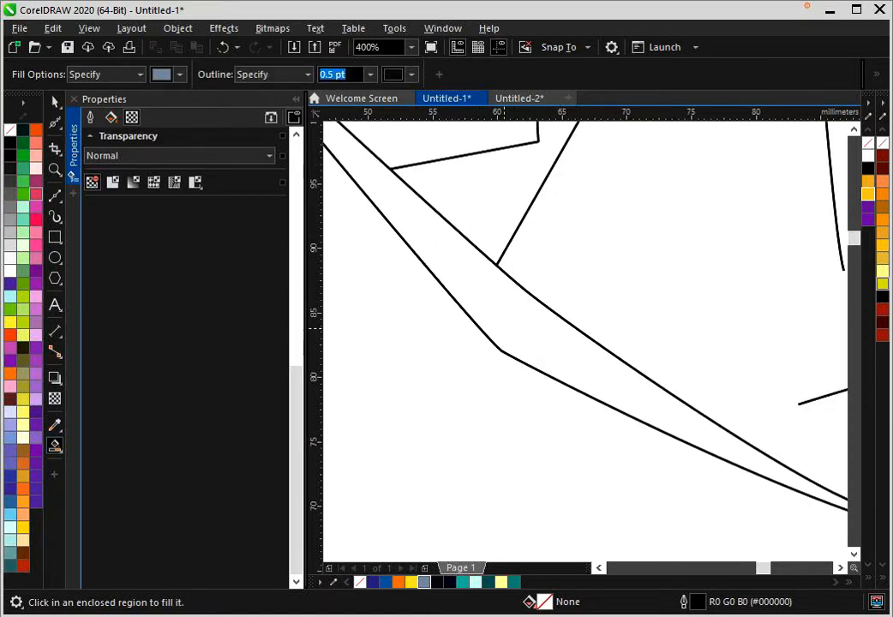
left_click(442, 261)
scroll(470, 344, "down", 4)
left_click(480, 257)
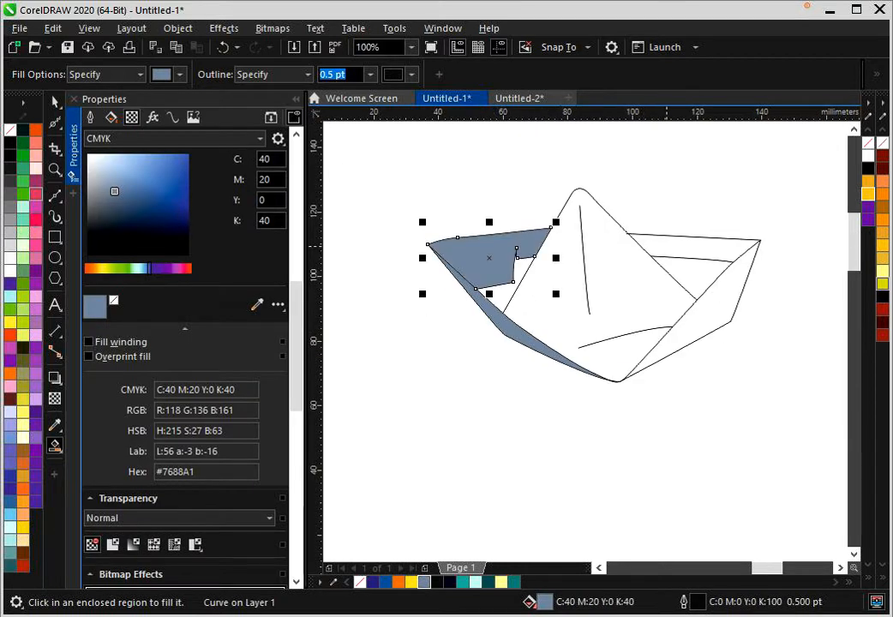
- Smart Fill the right hull strip, central triangular face, both right inner panels and the lower-left inner panel with blue-grey, then deselect
scroll(665, 244, "up", 2)
left_click(666, 245)
left_click(748, 389)
left_click(617, 448)
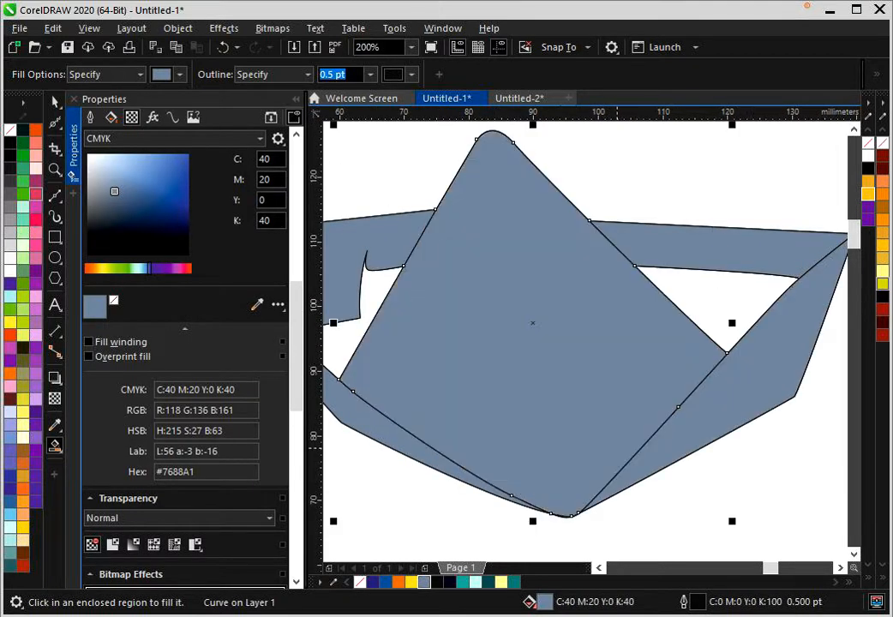
left_click(754, 293)
left_click(350, 341)
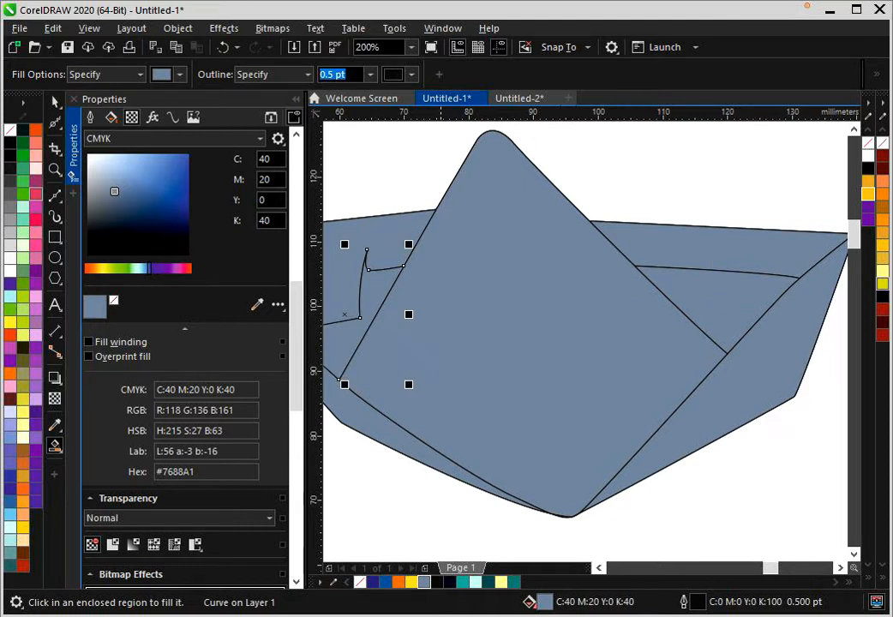
scroll(572, 310, "down", 1)
key("space")
key("Escape")
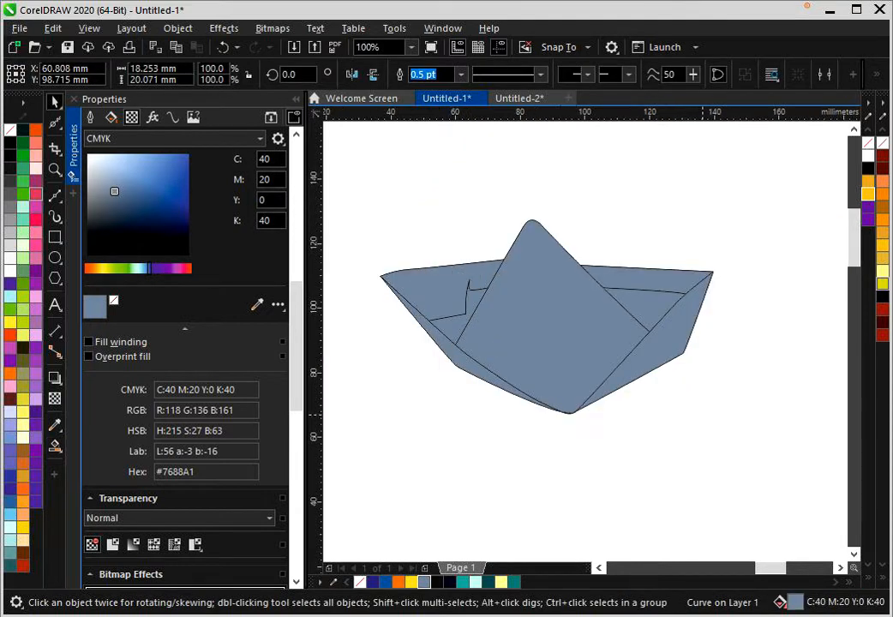
- Send the central triangular face's fill to the back of the page, behind its two crease lines
scroll(550, 321, "up", 1)
scroll(550, 326, "down", 1)
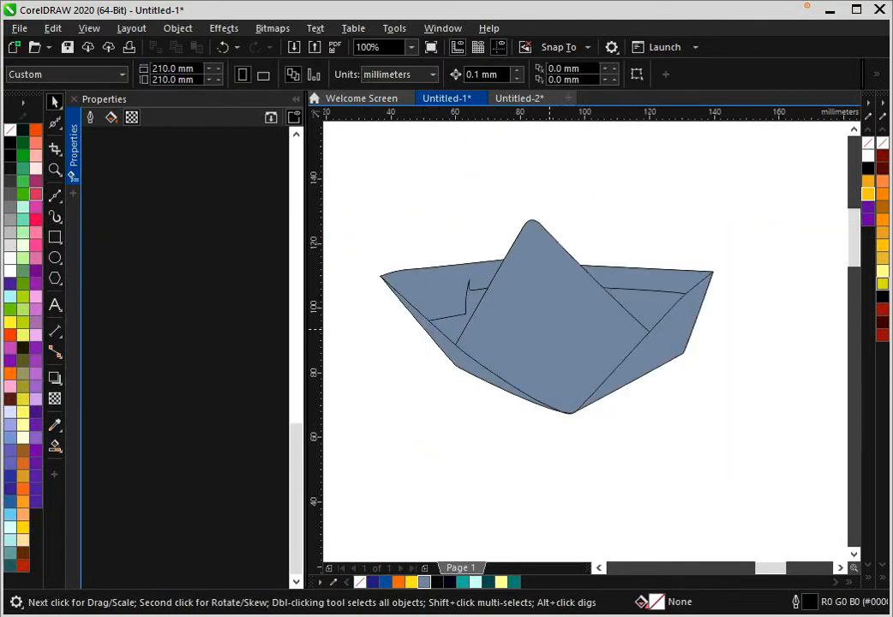
scroll(582, 343, "down", 1)
scroll(582, 343, "up", 1)
right_click(561, 328)
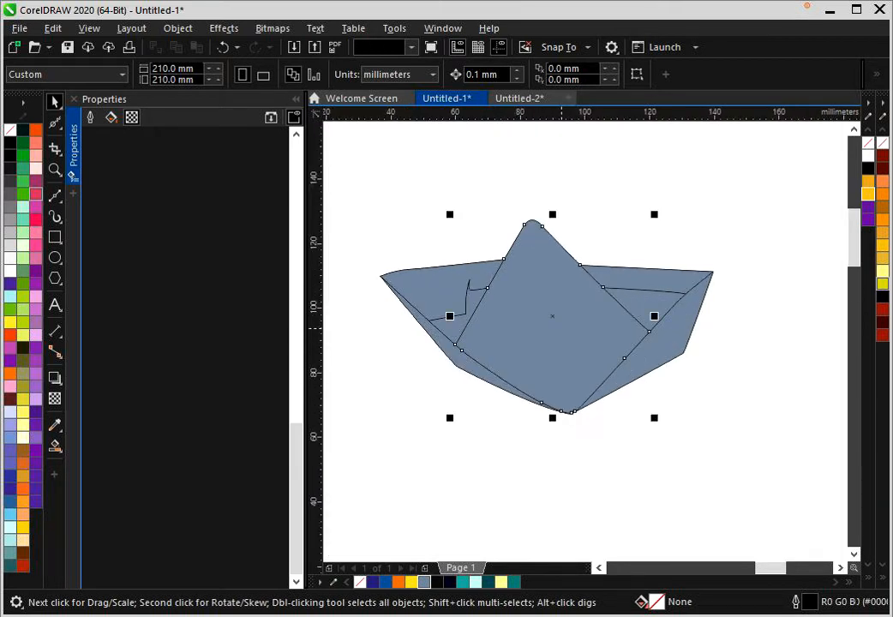
mouse_move(651, 305)
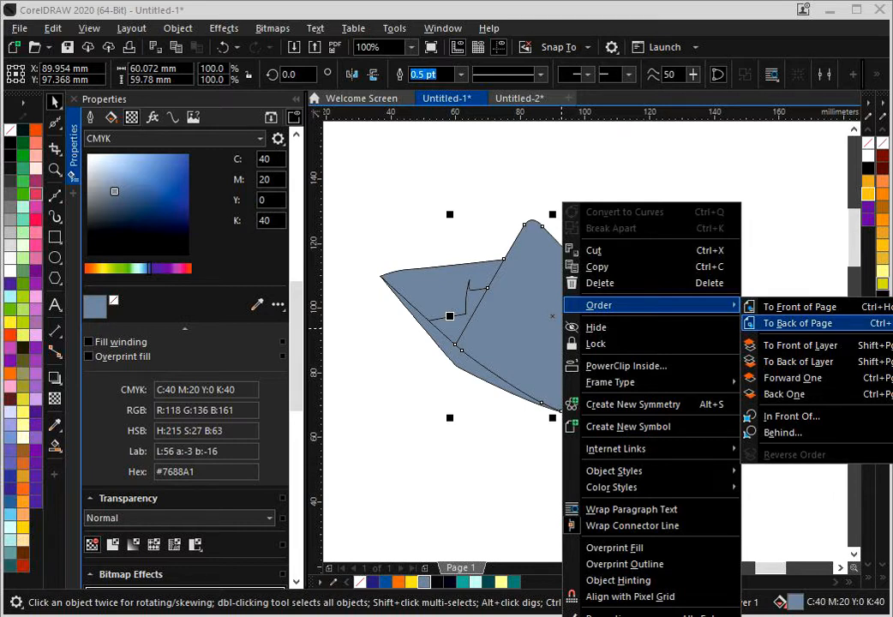
left_click(797, 323)
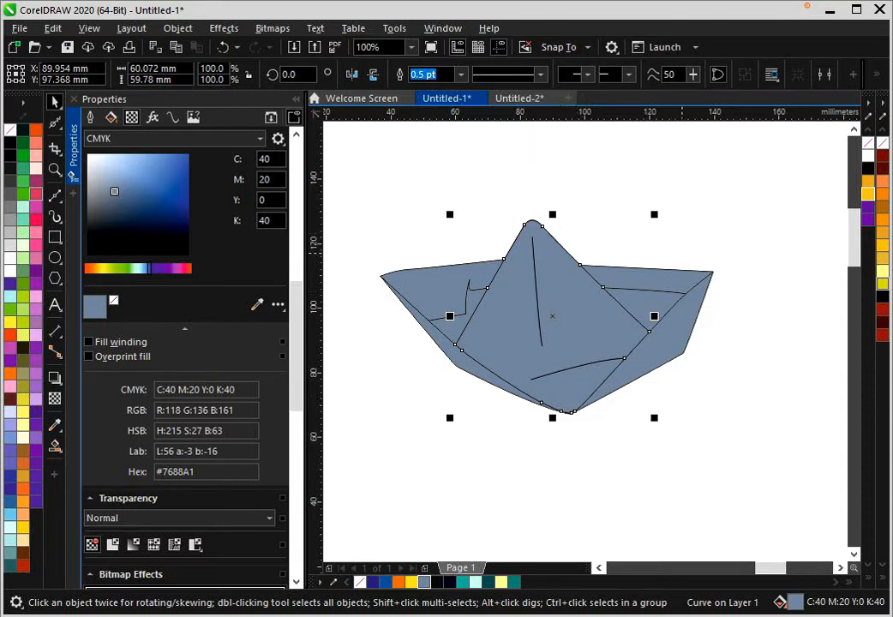
scroll(682, 248, "down", 1)
scroll(659, 257, "up", 1)
left_click(659, 256)
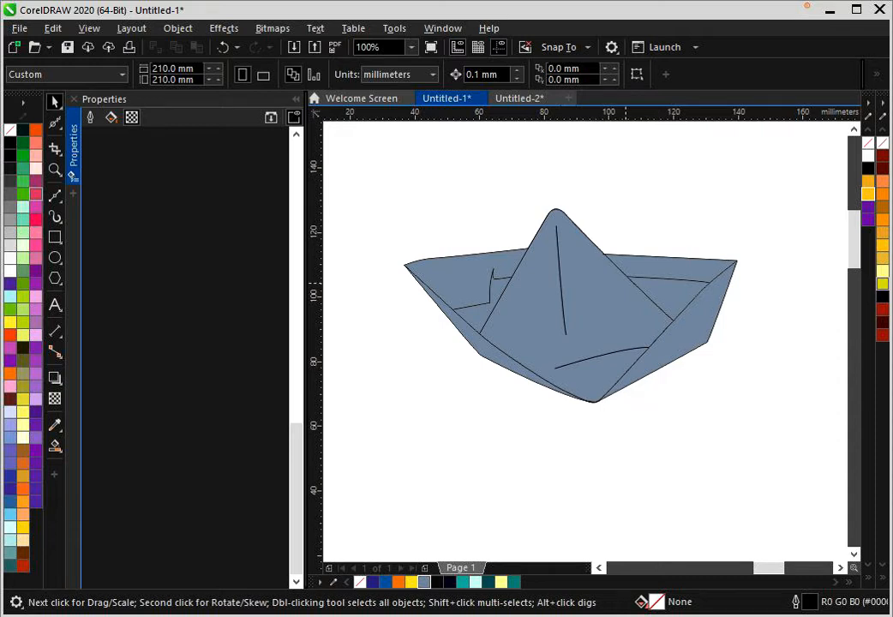
- Sample the dark teal, teal, pale aqua and yellow bands of the reference swatch into the document palette
scroll(510, 318, "down", 2)
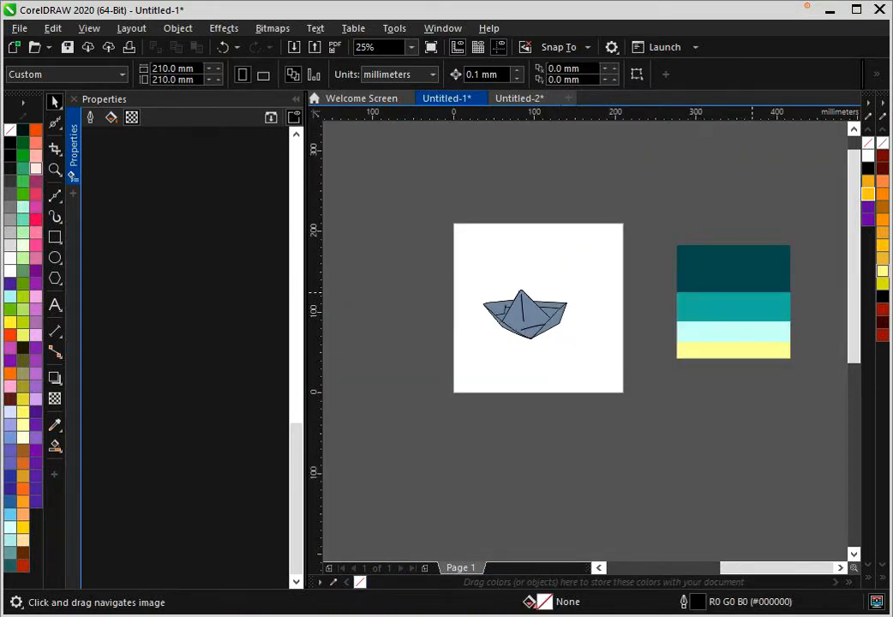
scroll(697, 326, "up", 1)
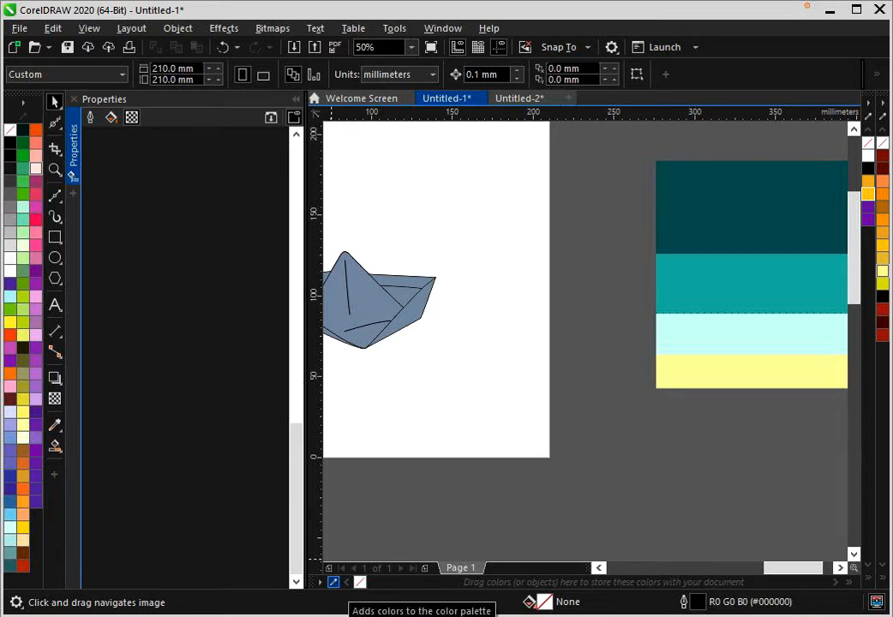
left_click(334, 582)
left_click(702, 177)
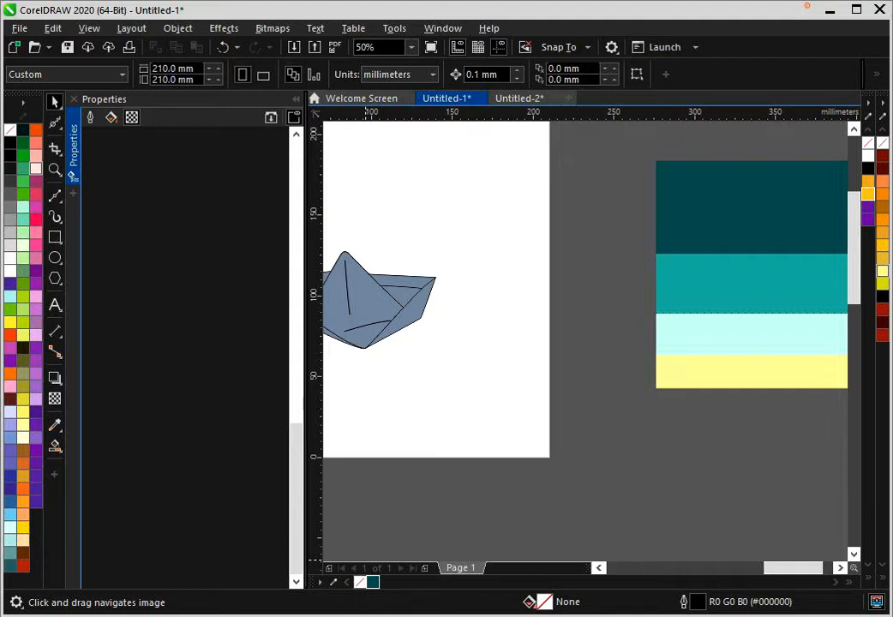
left_click(333, 582)
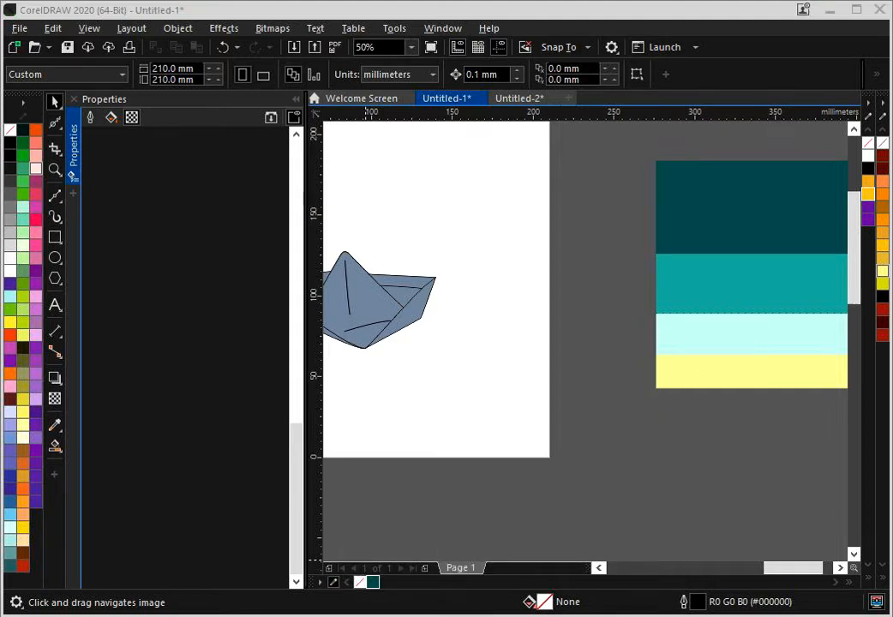
left_click(695, 276)
left_click(334, 581)
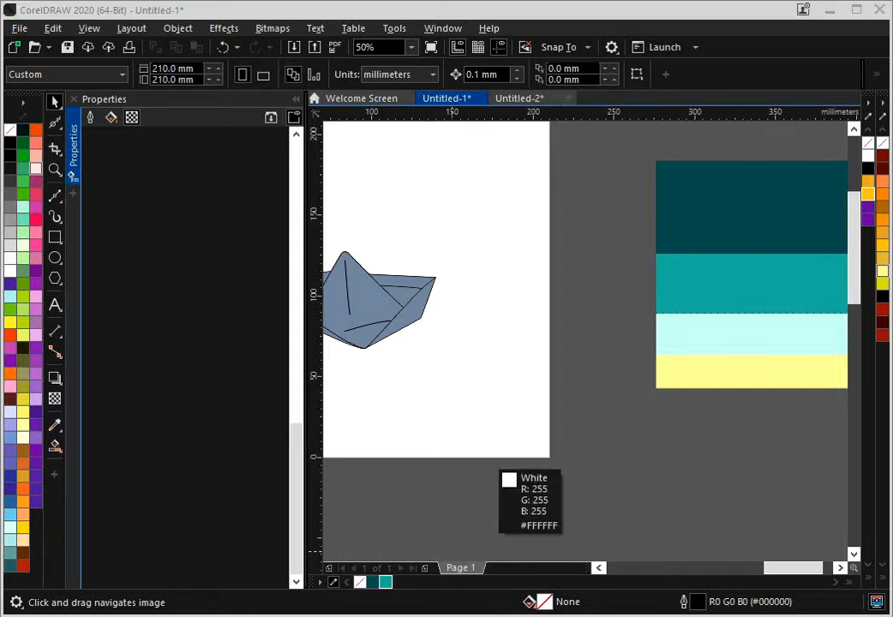
left_click(668, 339)
left_click(333, 582)
left_click(670, 380)
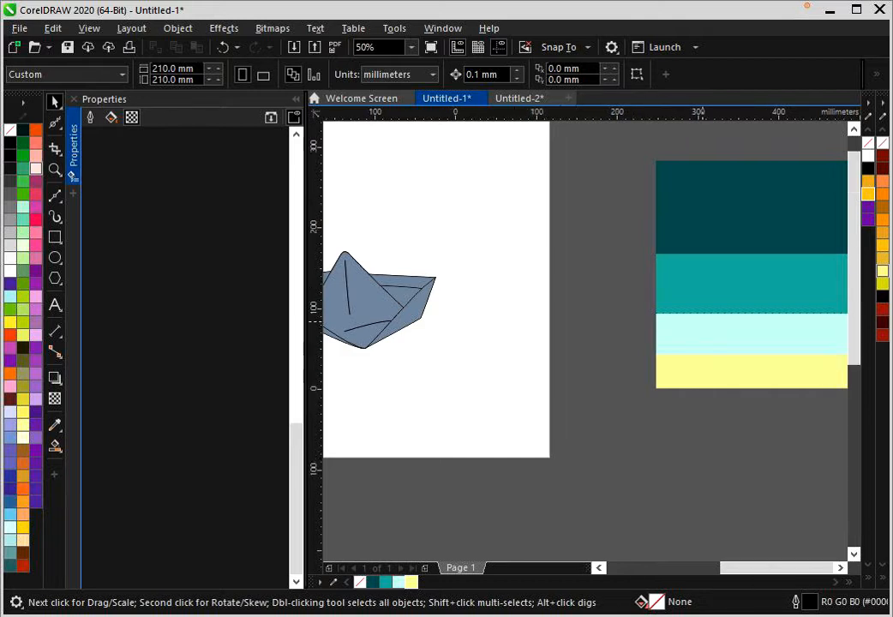
- Recolour the boat's upper-left and upper-right inner panels with the sampled teal (R6 G154 B142)
scroll(703, 321, "down", 1)
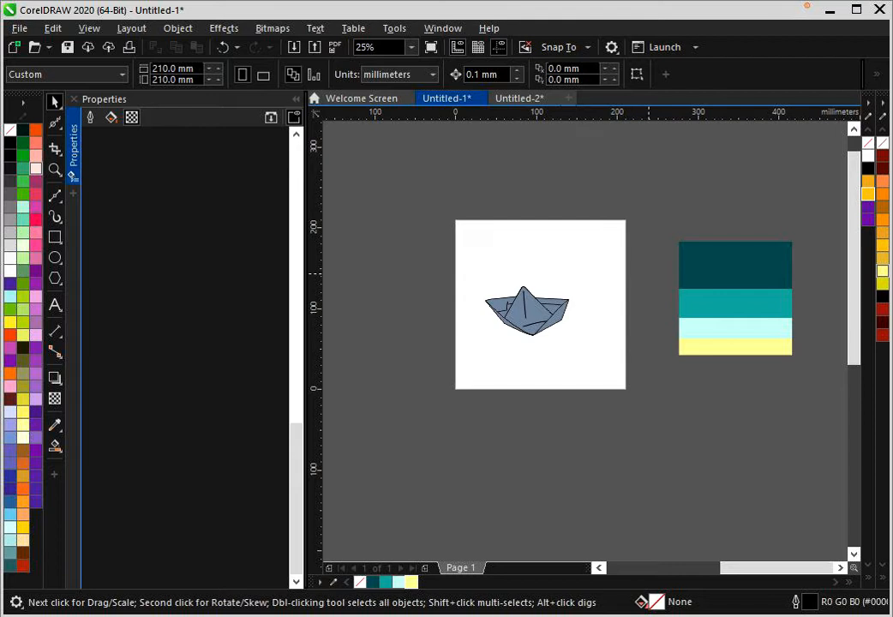
scroll(557, 334, "up", 1)
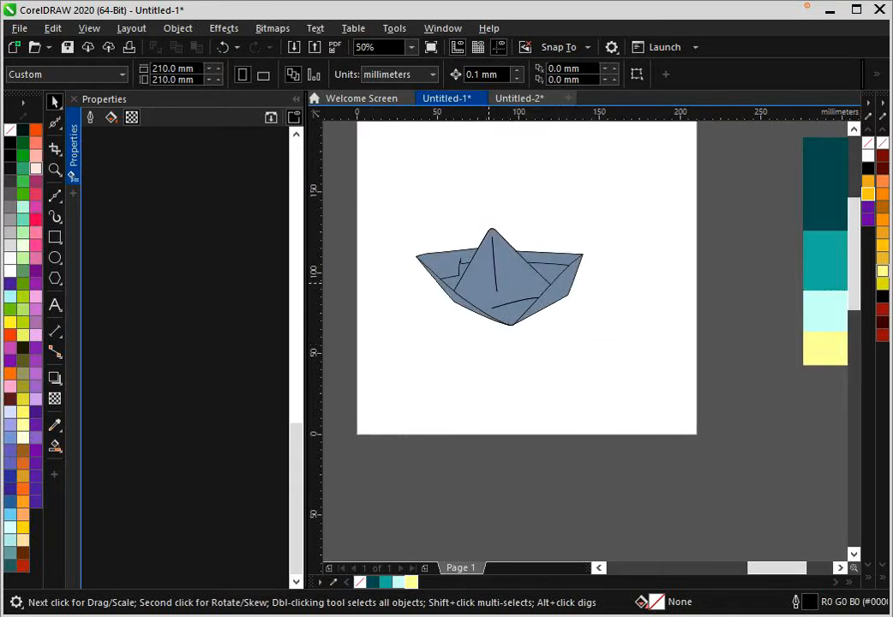
scroll(450, 262, "down", 1)
scroll(450, 261, "up", 2)
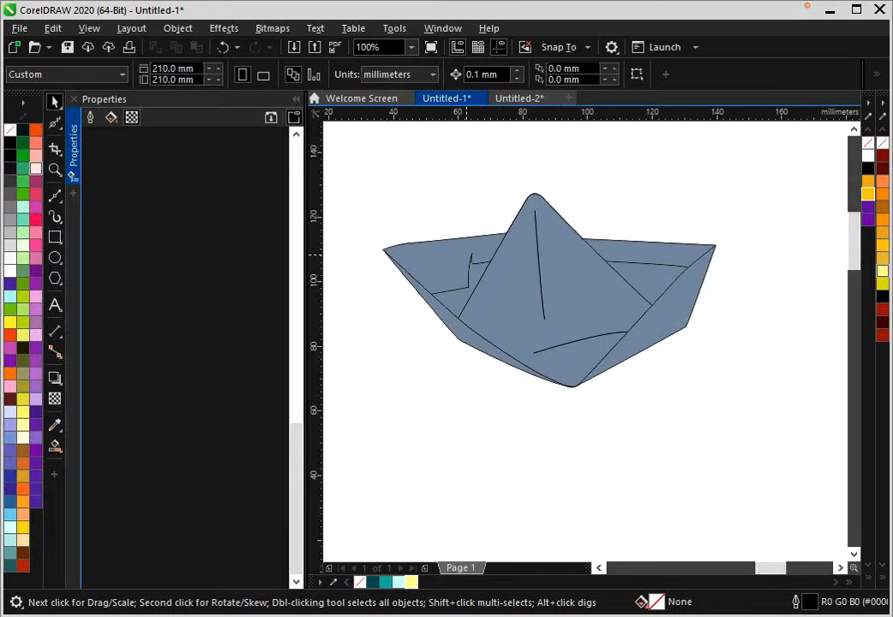
left_click_drag(466, 254, 520, 279)
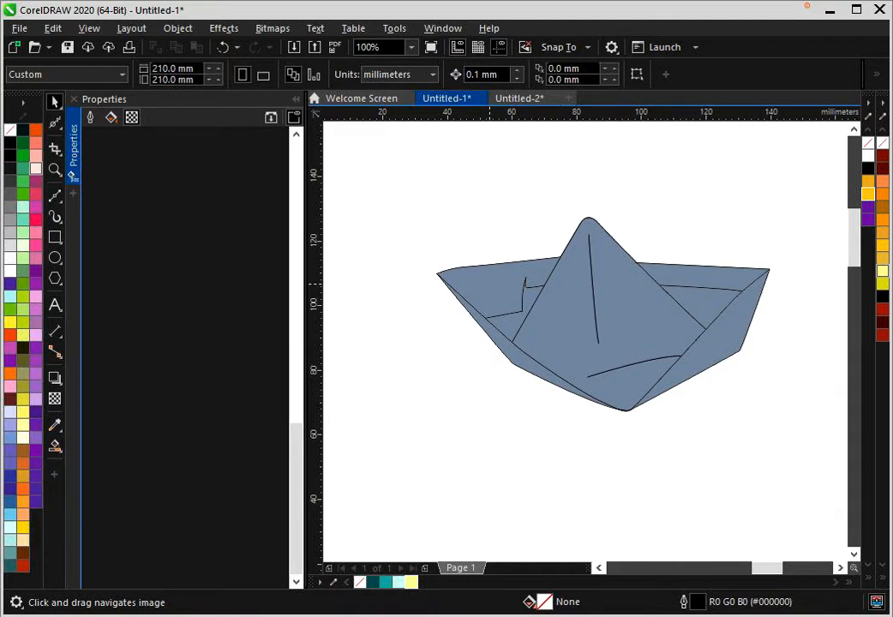
key("space")
left_click(498, 287)
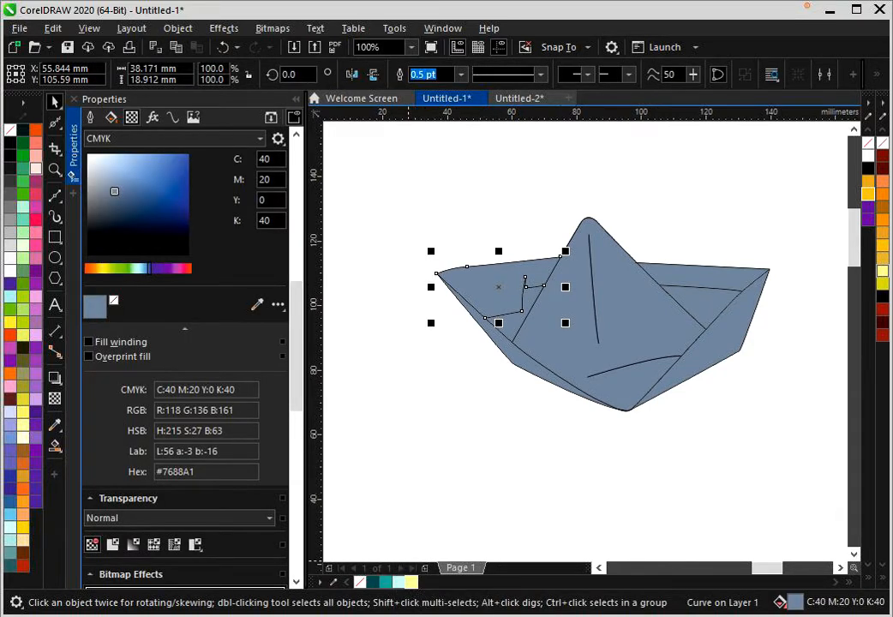
left_click(384, 583)
key("Tab")
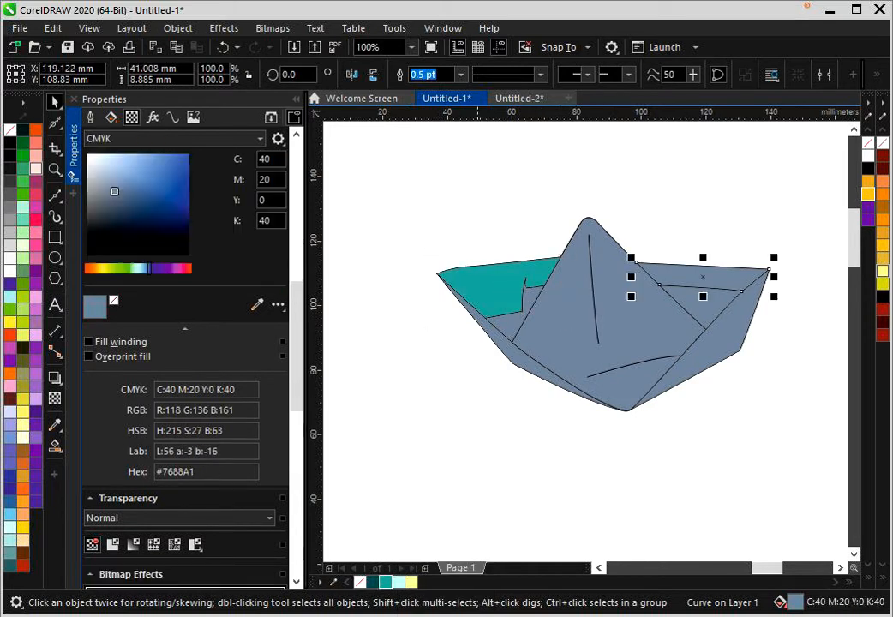
left_click(385, 583)
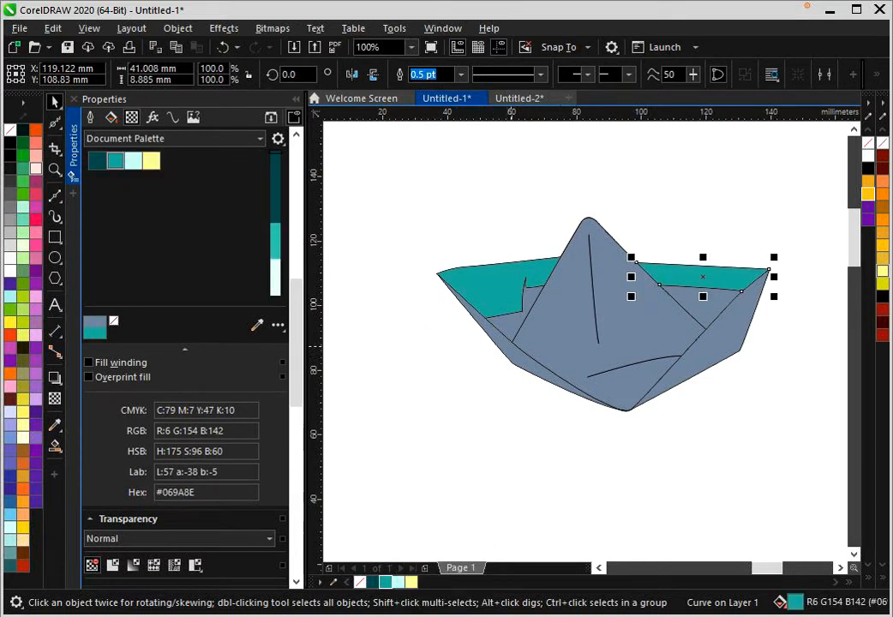
- Recolour the left and right outer hull strips with the sampled teal (R6 G154 B142) and deselect
left_click(525, 338)
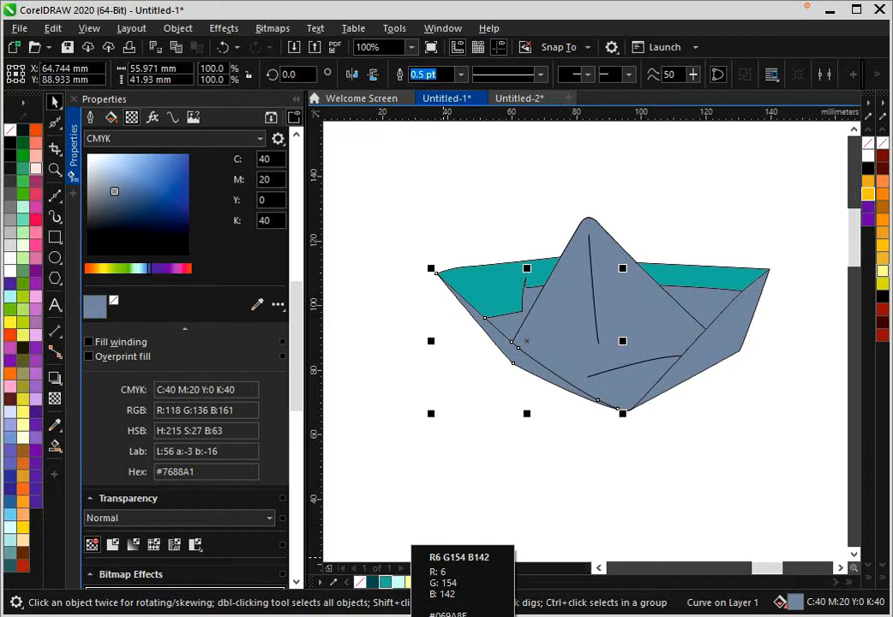
left_click(385, 583)
key("Tab")
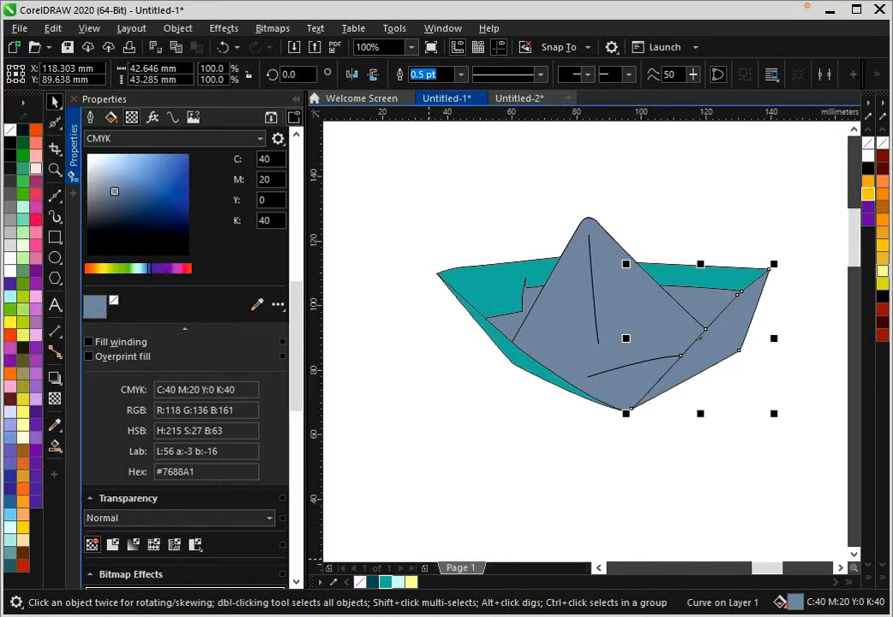
left_click(384, 583)
key("Tab")
left_click(502, 390)
scroll(562, 337, "up", 1)
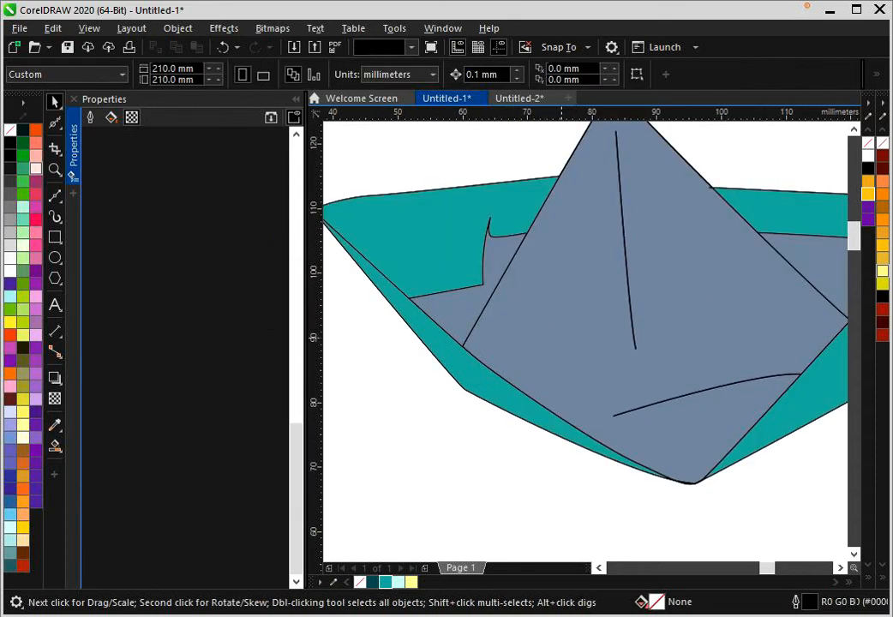
- Recolour the boat's central triangular face with the sampled yellow (R247 G255 B147) and deselect
left_click(561, 337)
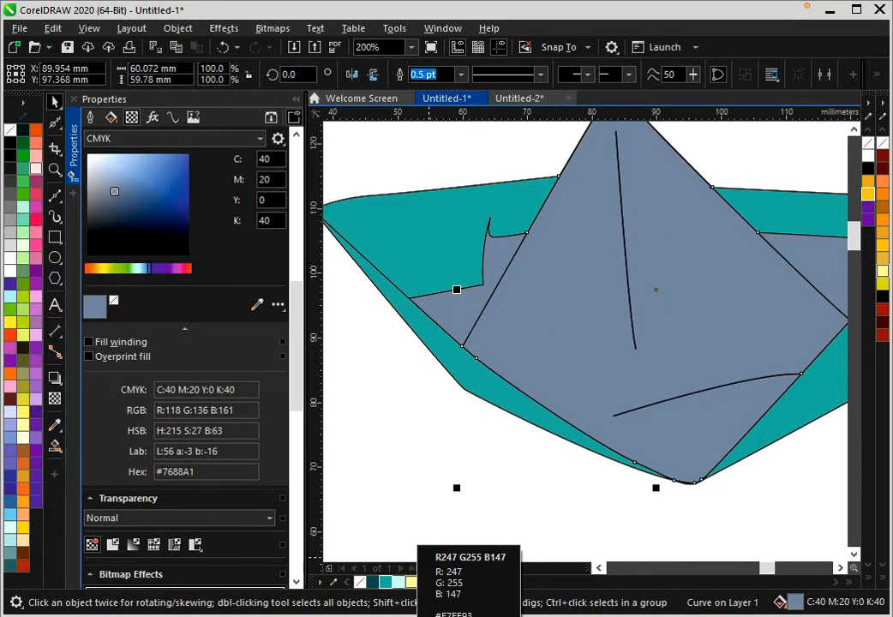
left_click(411, 582)
scroll(475, 396, "down", 1)
key("Escape")
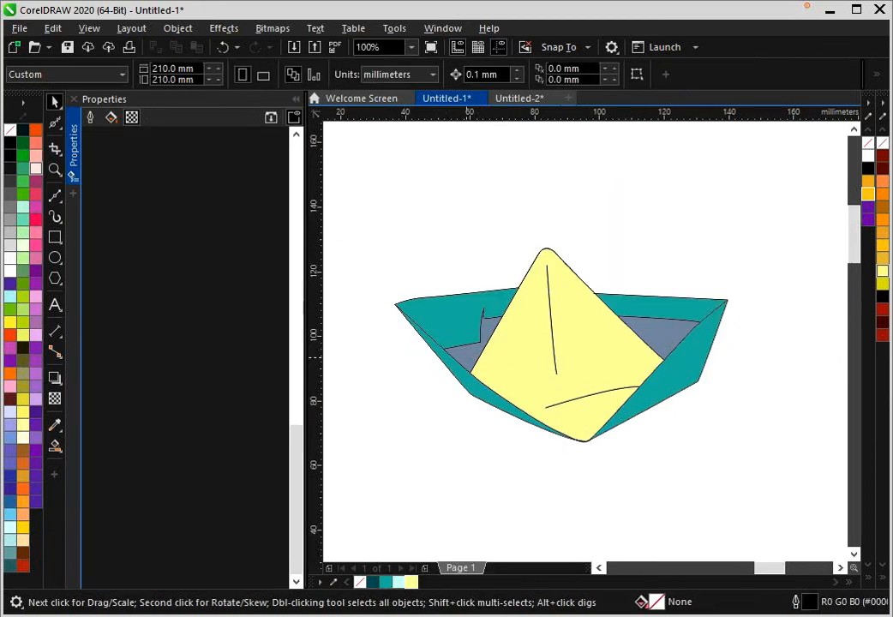
- Recolour the small inner panel at the boat's right with the sampled pale aqua (R161 G227 B216) and deselect
left_click(467, 357)
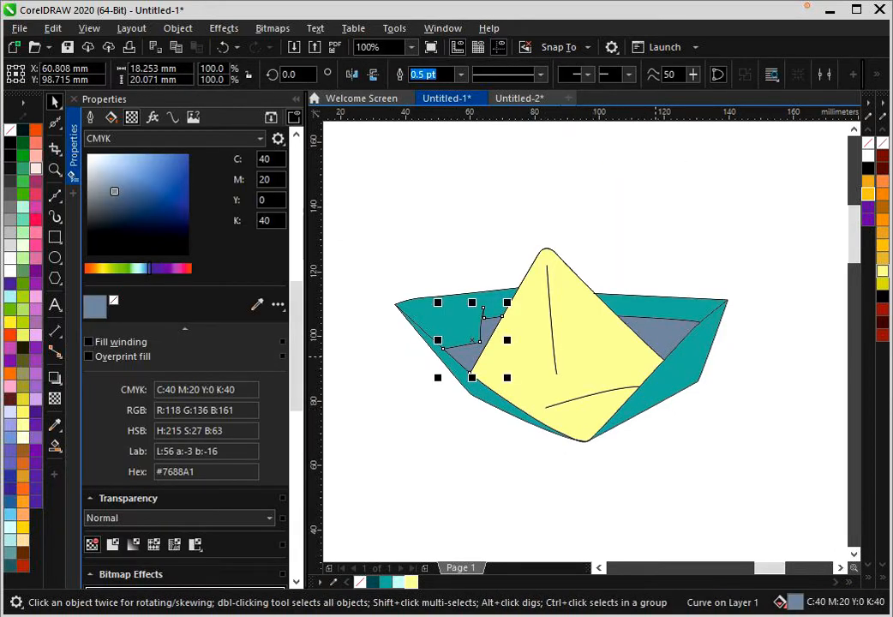
left_click(667, 337)
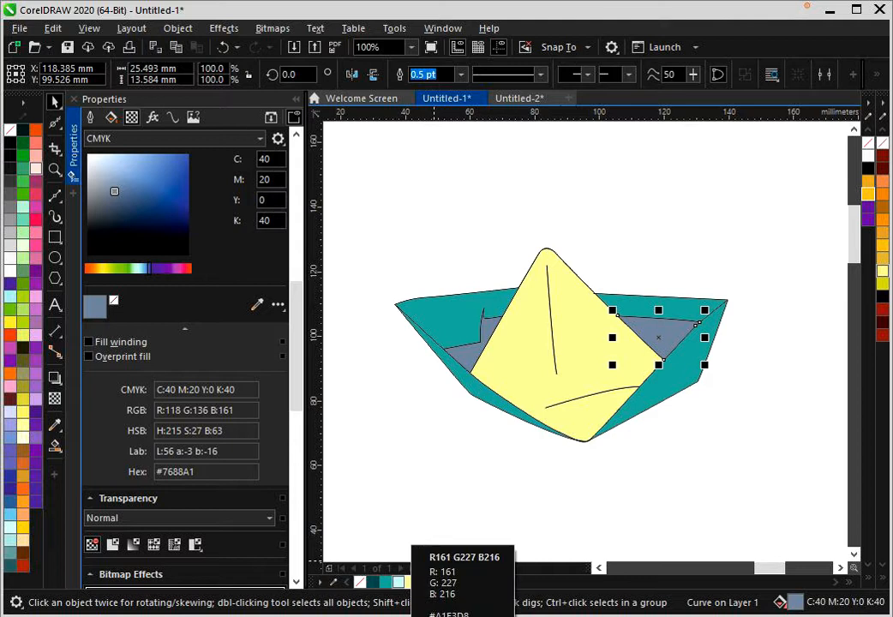
left_click(398, 582)
key("Escape")
scroll(687, 324, "down", 1)
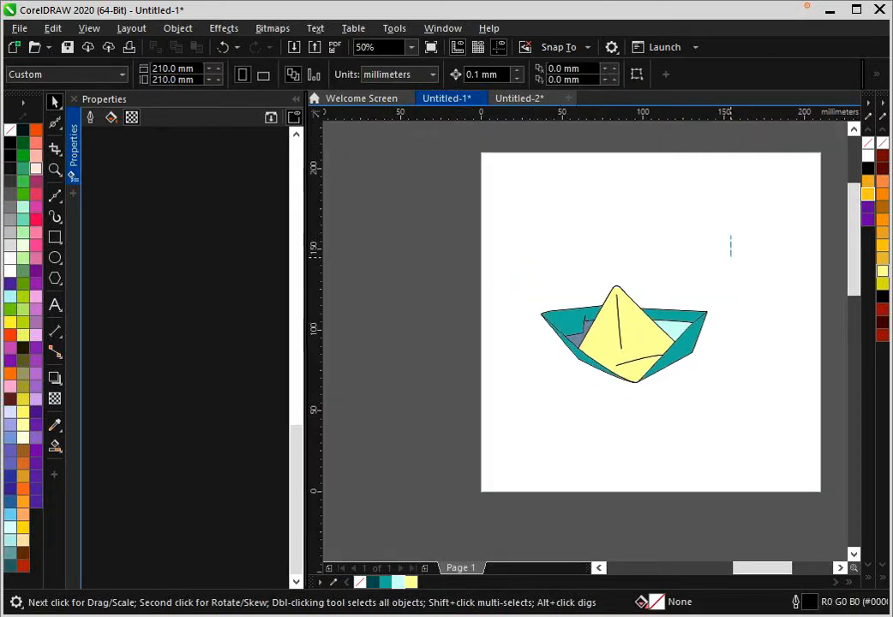
- Select the whole boat and give all its outlines the sampled dark teal colour and a 3 pt width
left_click_drag(550, 460, 530, 458)
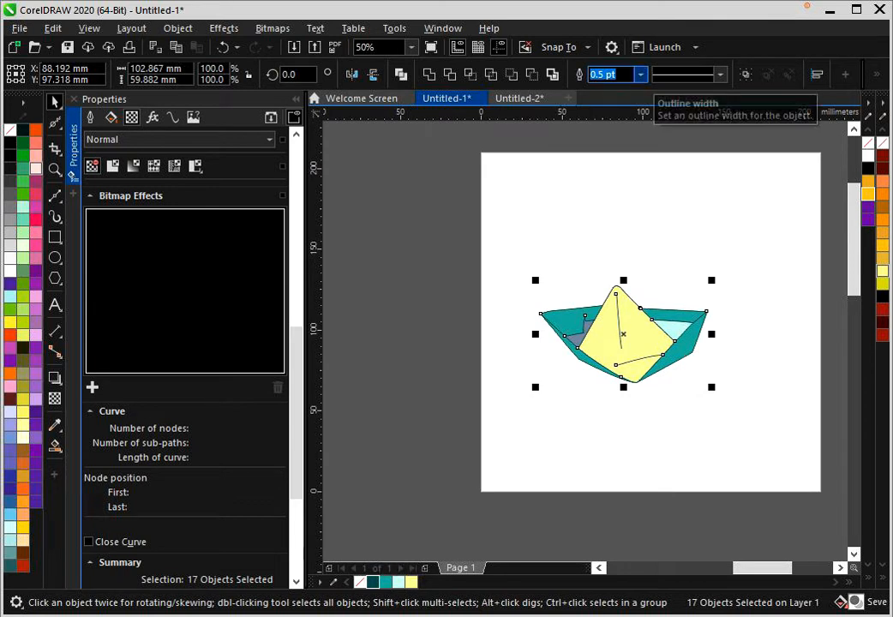
left_click(640, 75)
left_click(607, 167)
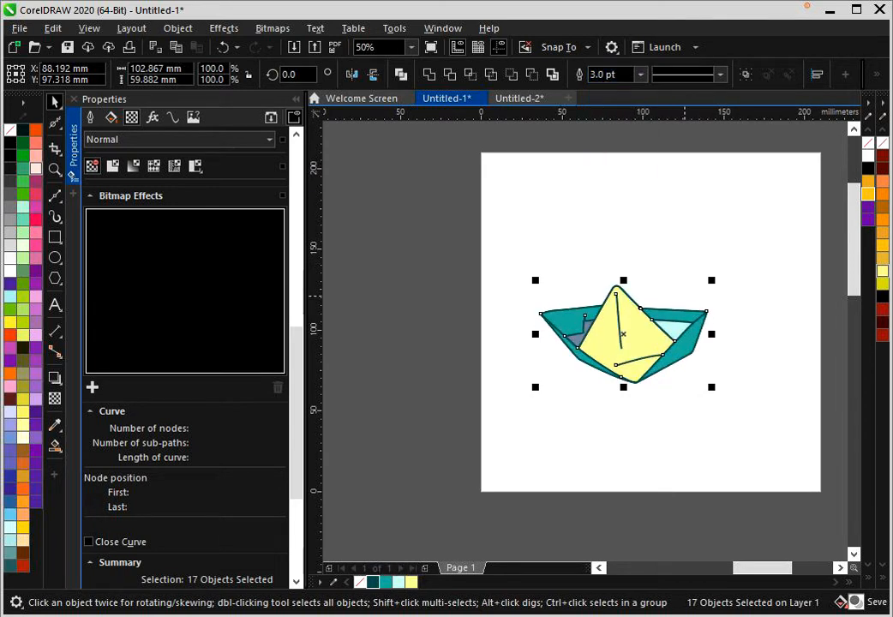
left_click(696, 239)
scroll(623, 305, "up", 1)
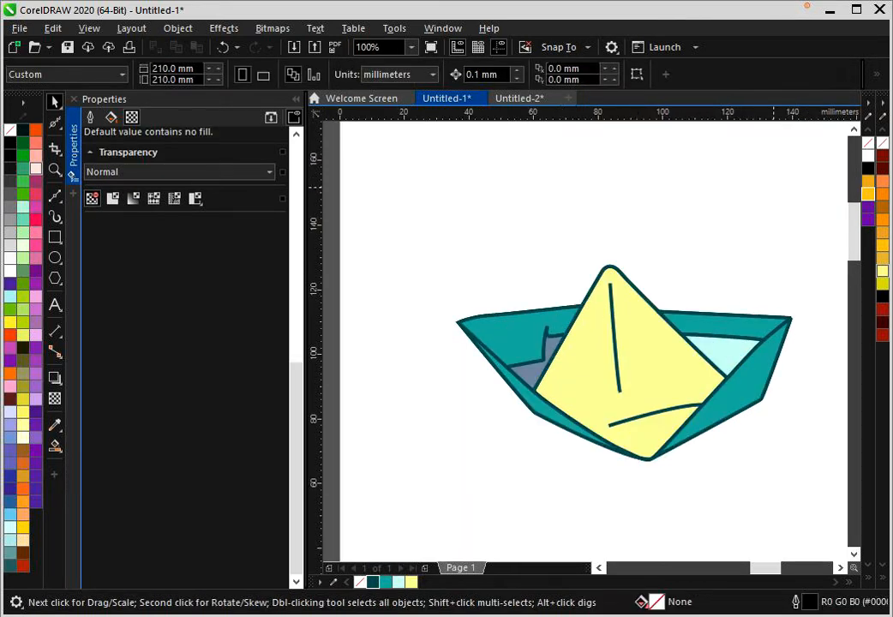
- Select all parts of the boat and set their outlines to round line caps
left_click_drag(803, 183, 450, 466)
scroll(613, 392, "up", 3)
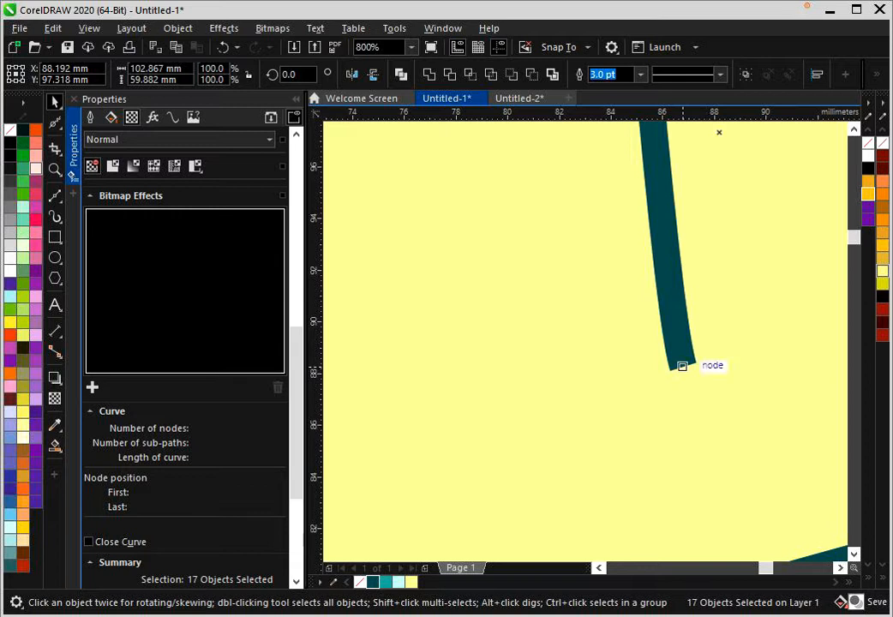
scroll(185, 292, "up", 12)
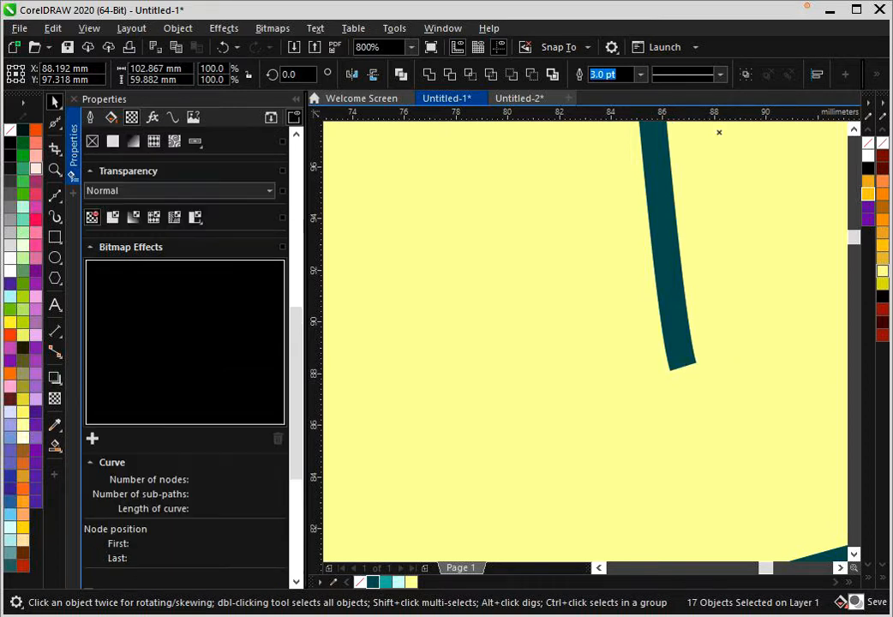
scroll(184, 291, "up", 4)
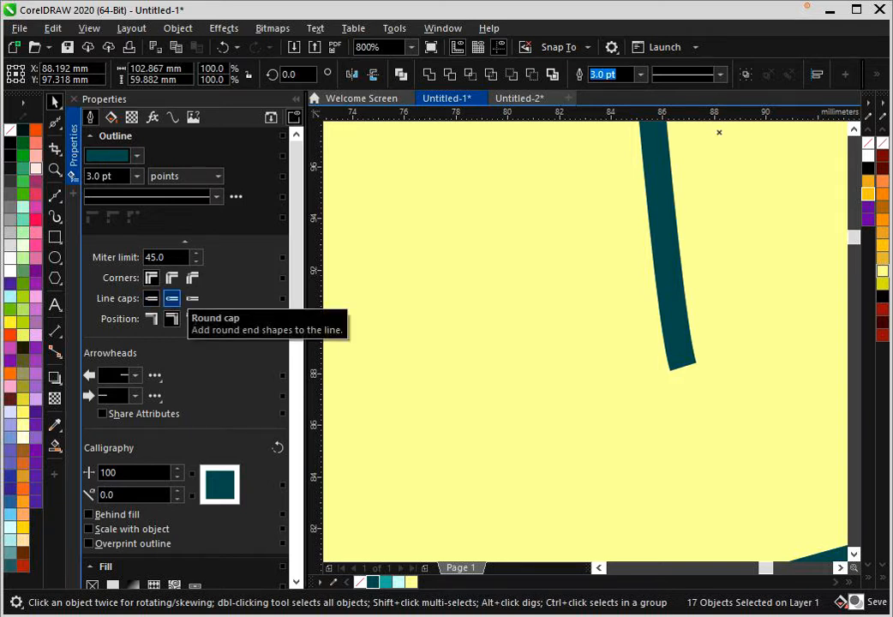
left_click(171, 298)
- Set the selected boat outlines to round corners and deselect
scroll(699, 375, "down", 4)
scroll(698, 375, "up", 2)
scroll(530, 212, "up", 2)
scroll(554, 265, "up", 2)
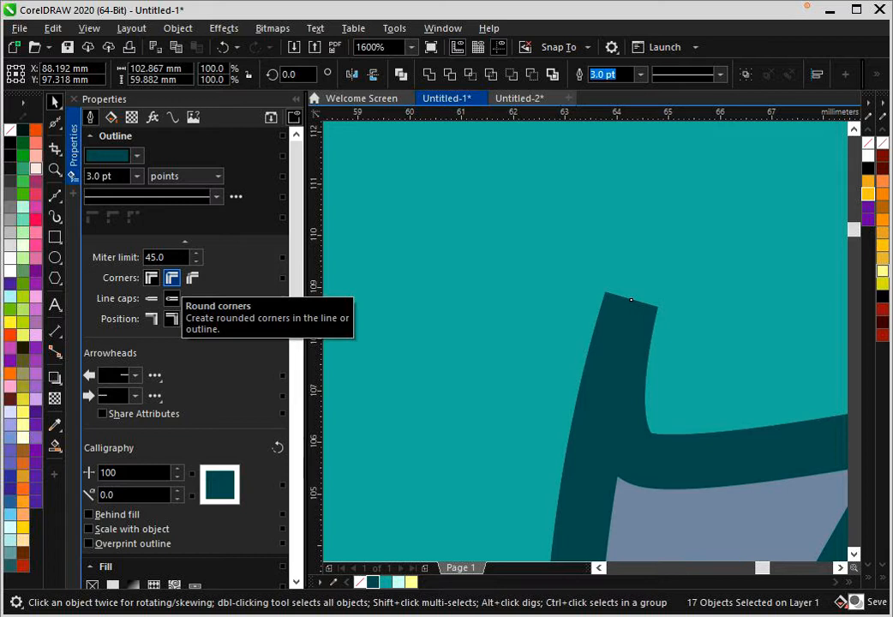
left_click(172, 278)
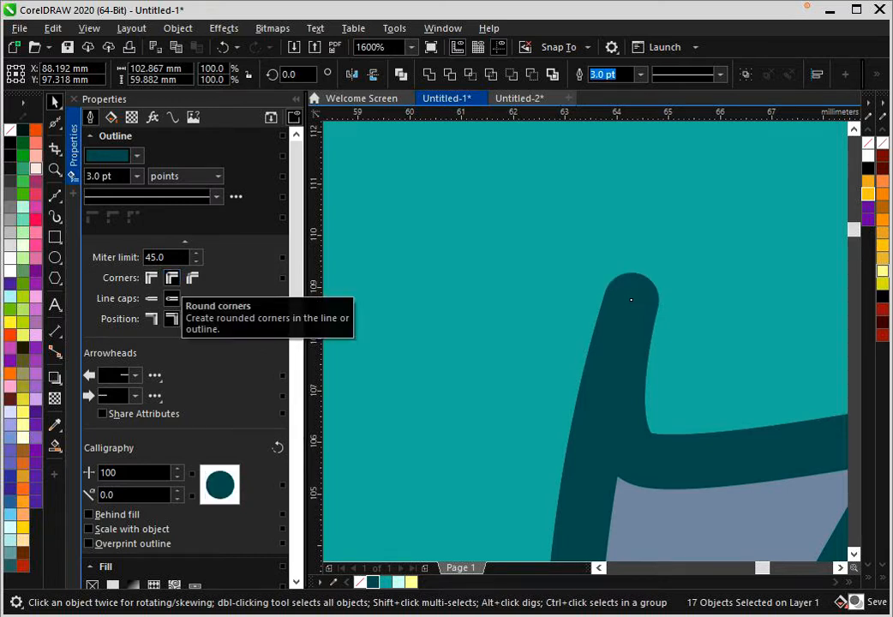
scroll(390, 251, "down", 3)
scroll(624, 256, "down", 1)
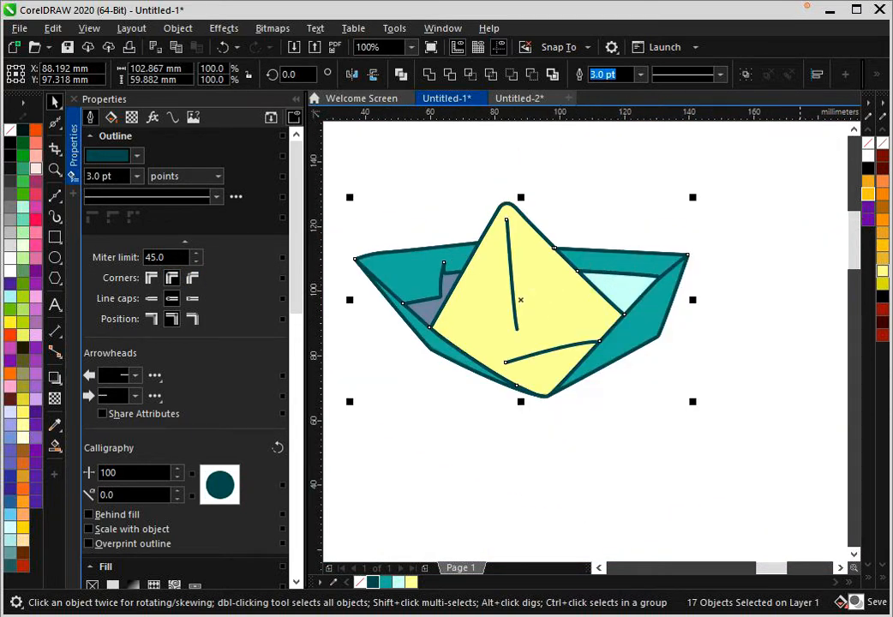
scroll(624, 256, "down", 1)
key("Escape")
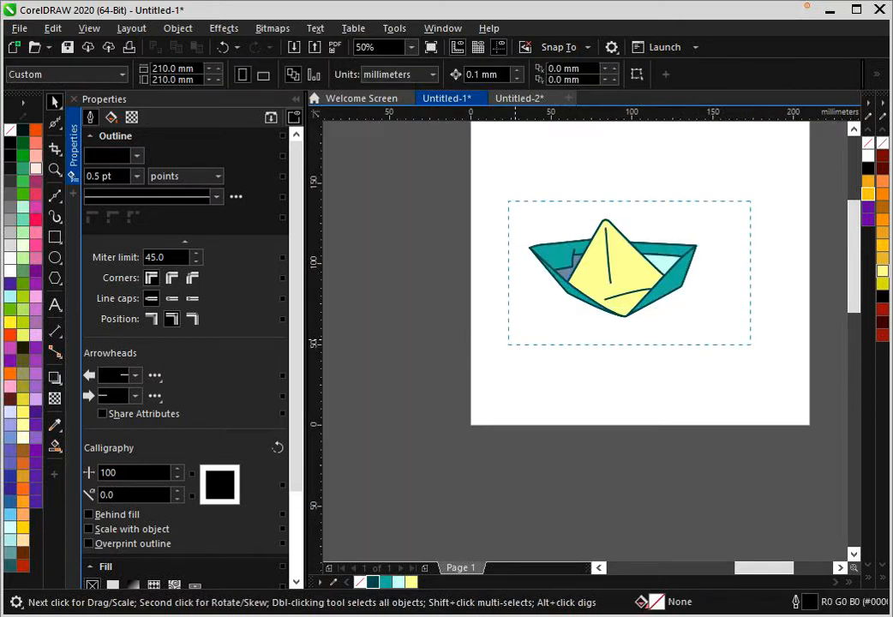
- Select the whole boat, set its outline width to 5 pt and deselect
left_click_drag(508, 345, 497, 355)
left_click(618, 75)
left_click_drag(618, 75, 591, 74)
type("5")
key("Return")
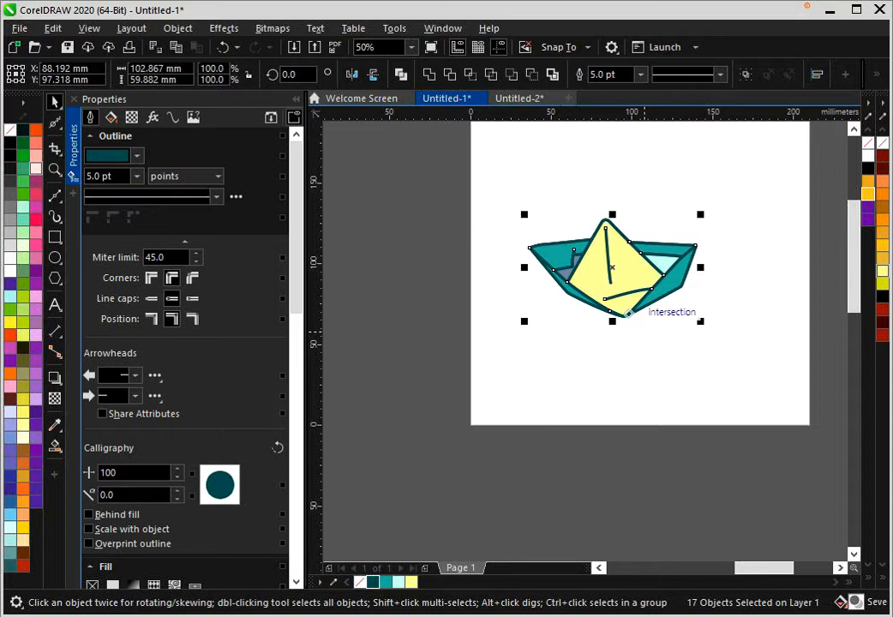
key("Escape")
scroll(594, 295, "up", 1)
scroll(596, 294, "down", 1)
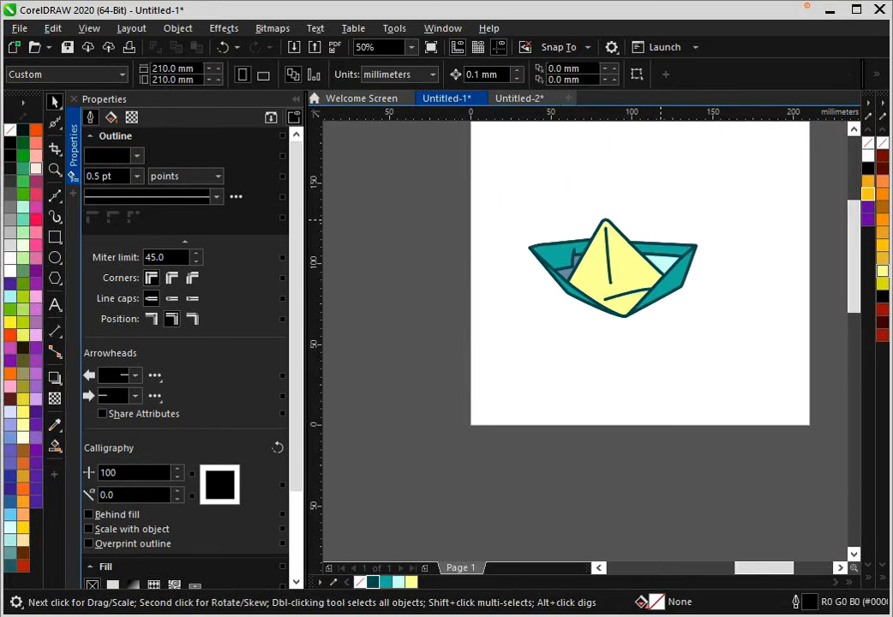
- Recolour the small inner panel at the boat's left with the sampled pale aqua and deselect
scroll(652, 224, "up", 1)
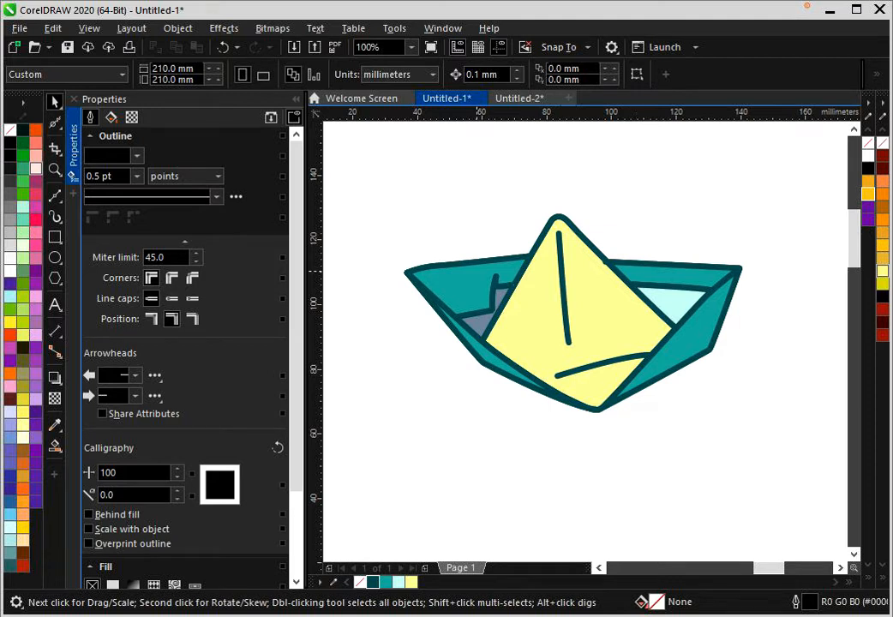
scroll(480, 270, "down", 1)
scroll(499, 271, "up", 2)
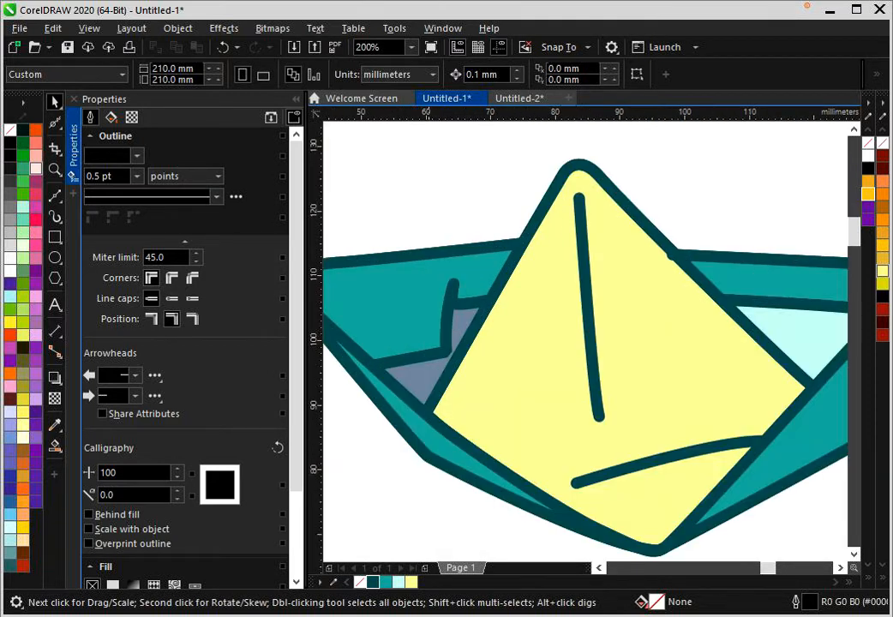
left_click(432, 370)
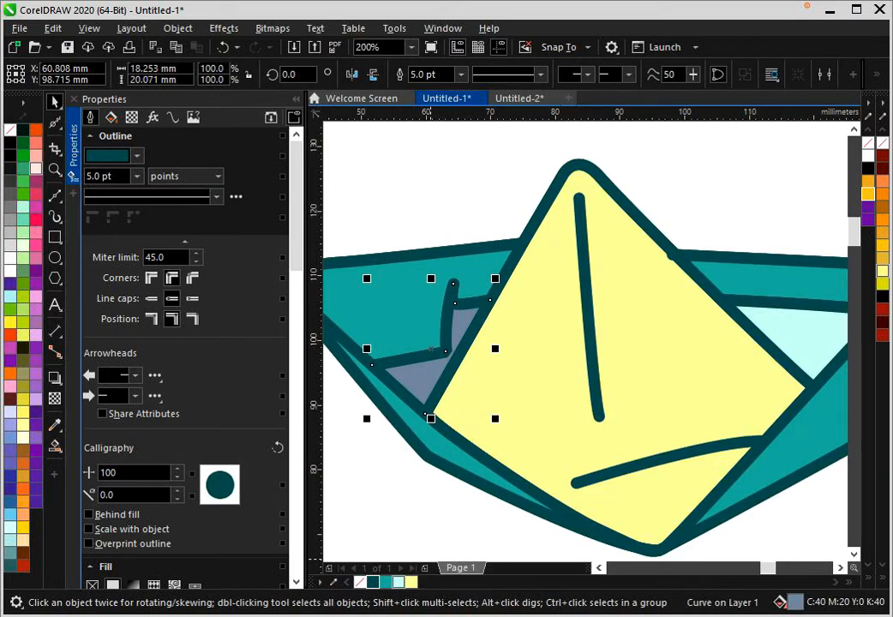
left_click(399, 582)
left_click(399, 484)
scroll(465, 398, "down", 2)
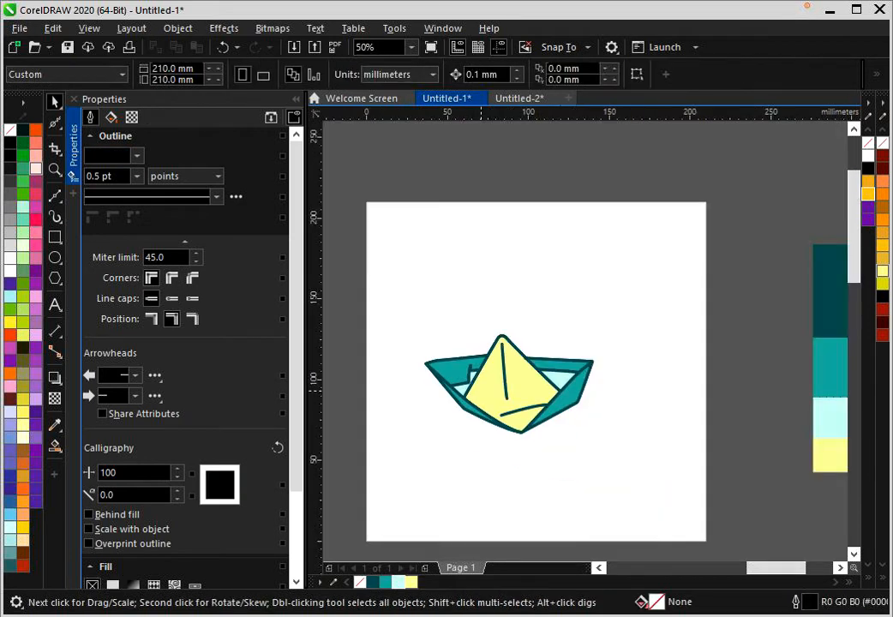
- Draw a Bézier curve down the yellow face's vertical crease, bending across the lower crease to the lower-left hull edge
scroll(425, 393, "up", 2)
scroll(424, 393, "down", 2)
scroll(424, 394, "up", 1)
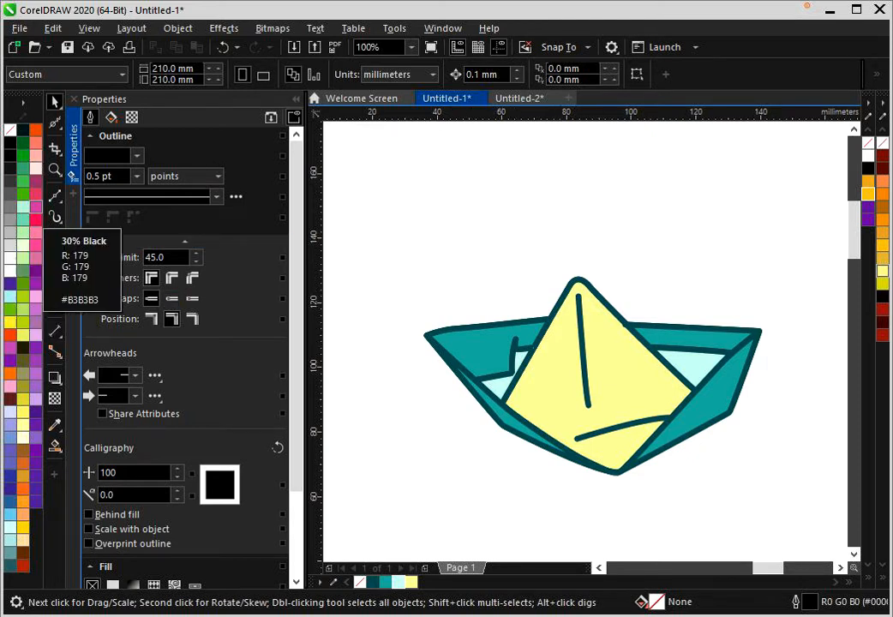
left_click(55, 196)
scroll(600, 326, "up", 1)
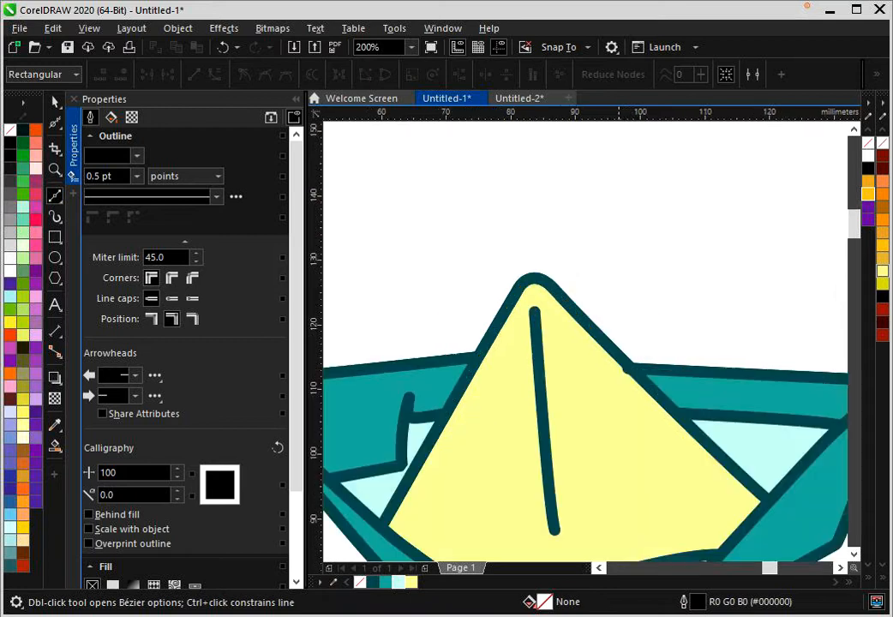
scroll(555, 353, "down", 1)
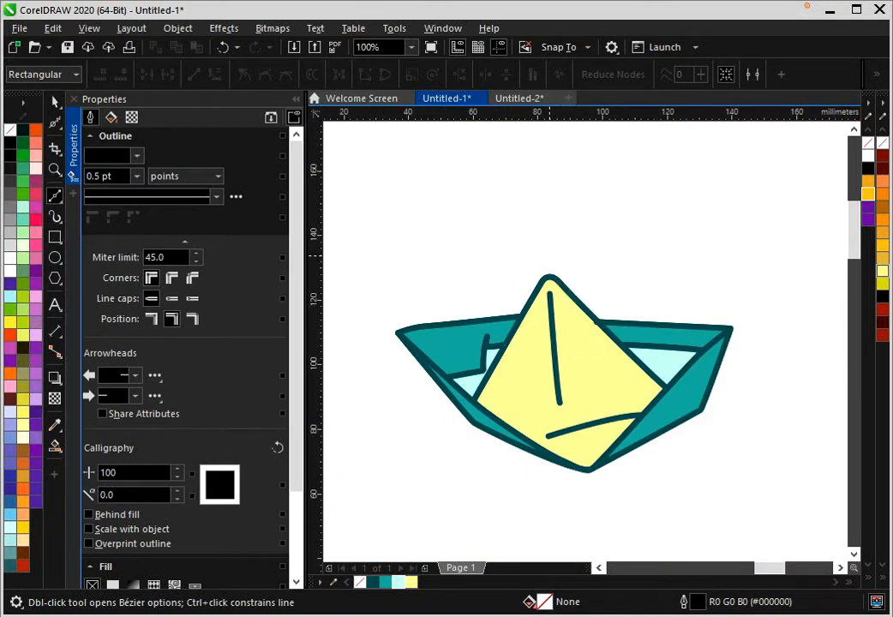
left_click_drag(557, 391, 568, 450)
scroll(564, 417, "up", 2)
left_click(474, 493)
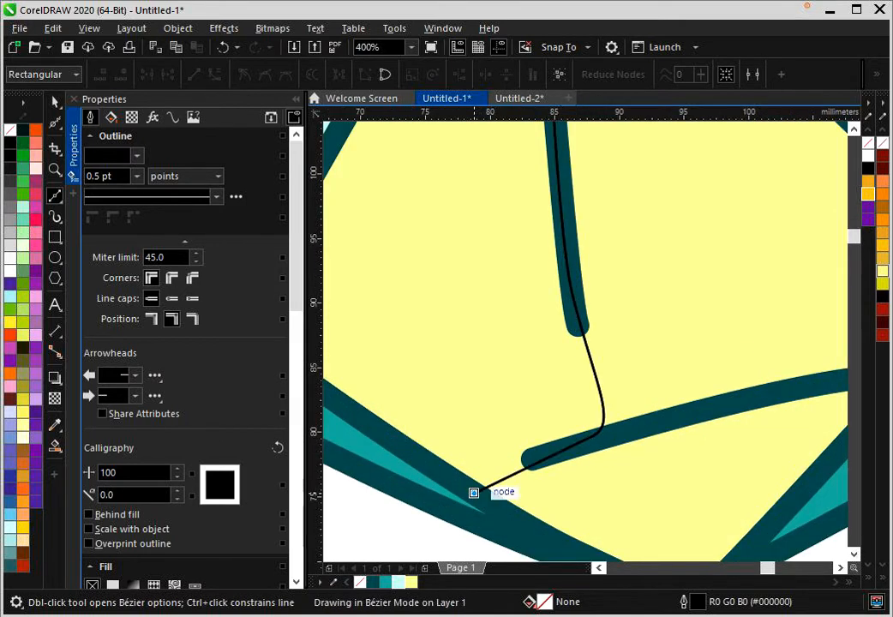
- Continue the curve around the face's left side past the peak and close it as a shape about 34 × 58 mm
scroll(474, 493, "down", 2)
key("space")
scroll(433, 436, "up", 2)
left_click_drag(432, 437, 432, 400)
scroll(437, 392, "down", 2)
left_click(503, 281)
left_click(529, 253)
key("space")
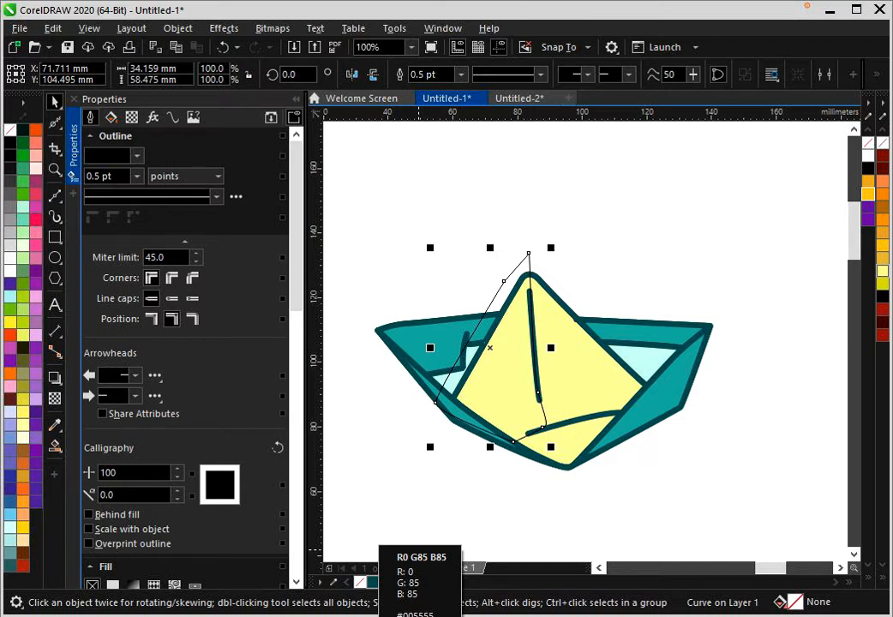
- Fill the new shape with the sampled dark teal (R0 G85 B85) and remove its outline
left_click(377, 583)
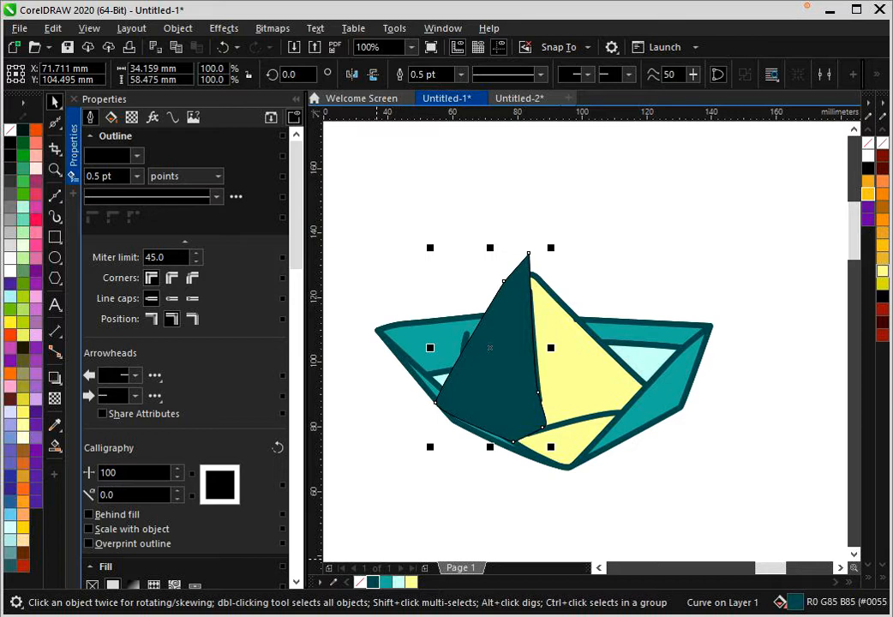
right_click(360, 583)
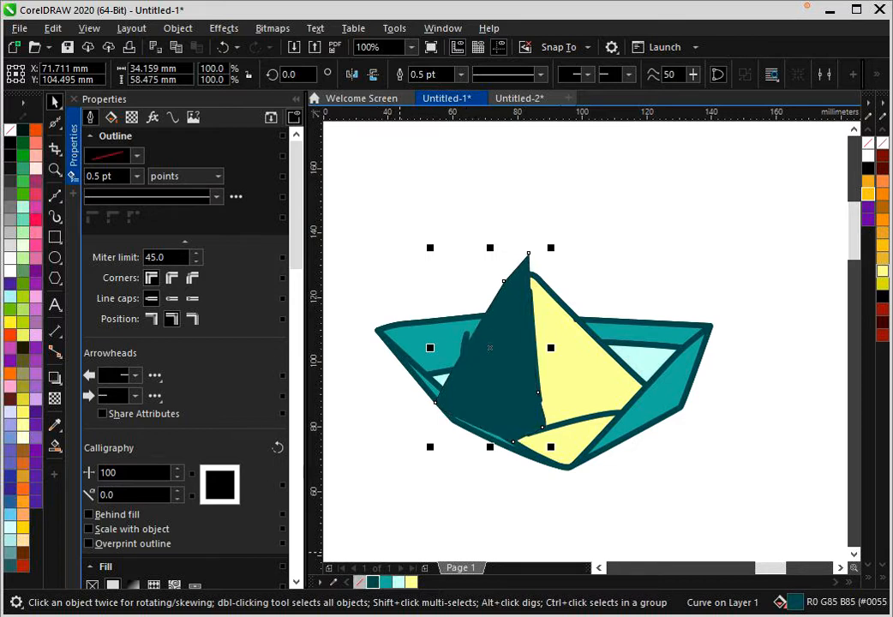
scroll(498, 351, "up", 1)
right_click(499, 203)
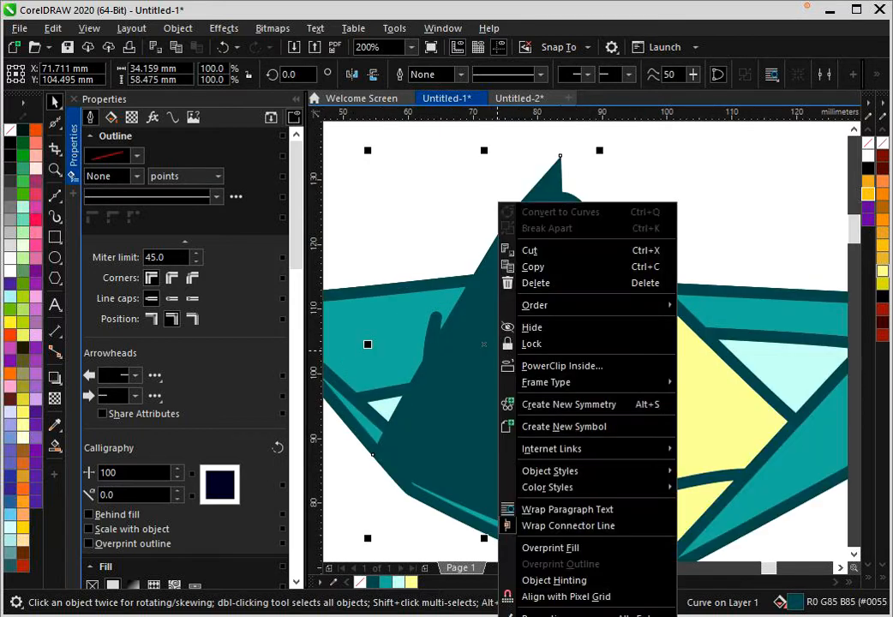
key("Escape")
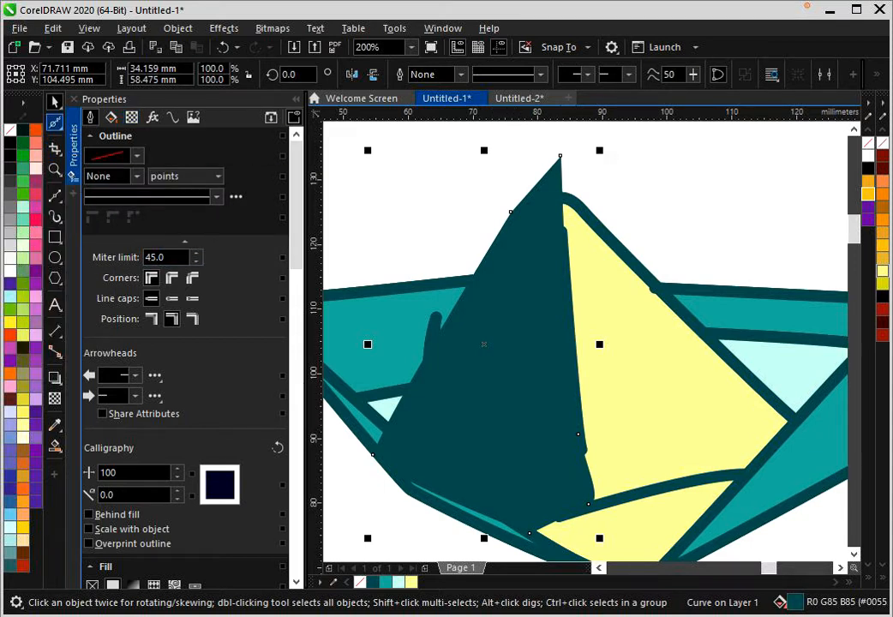
- Apply a Multiply merge mode with 74 transparency to the dark teal shape so it shades the face's left half
left_click(54, 398)
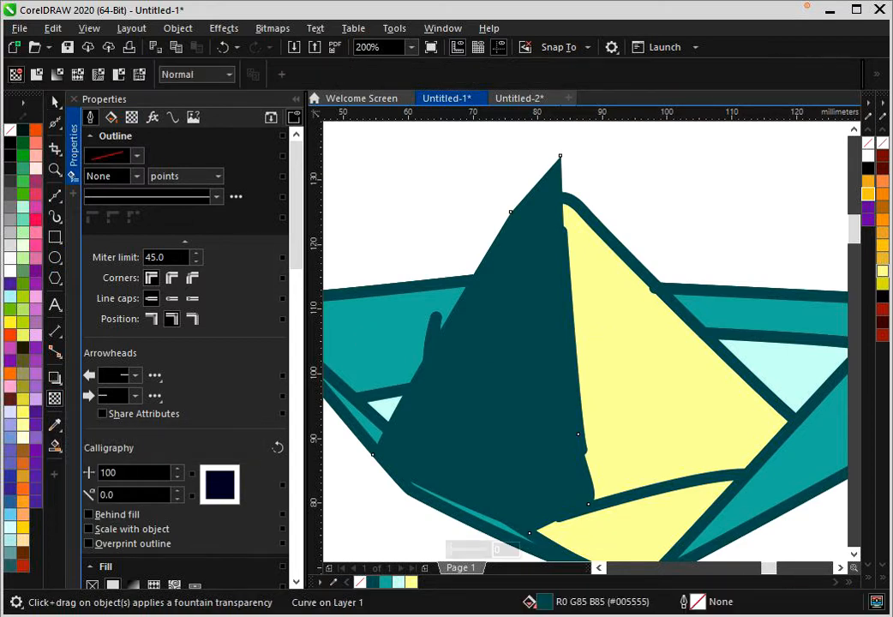
left_click(195, 74)
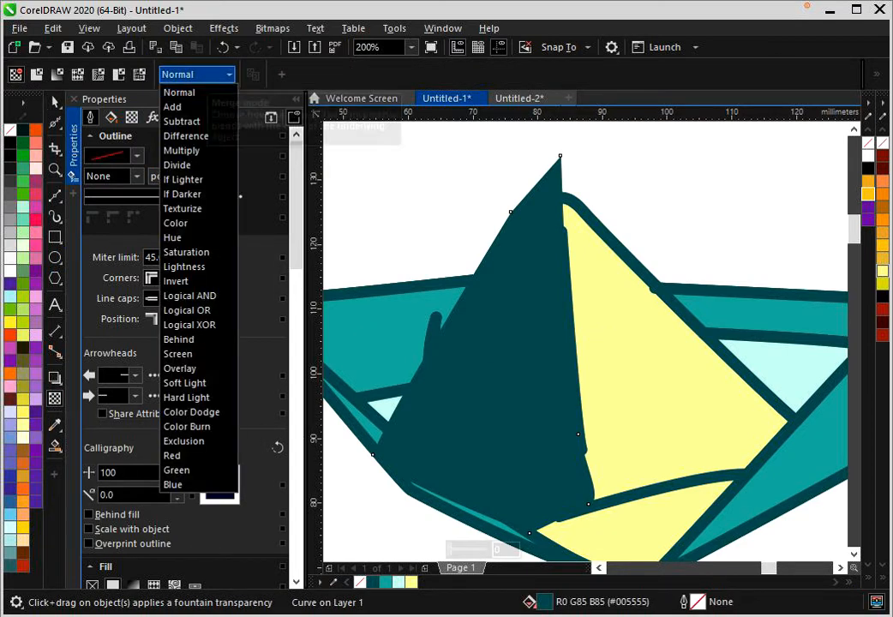
left_click(211, 70)
left_click(211, 72)
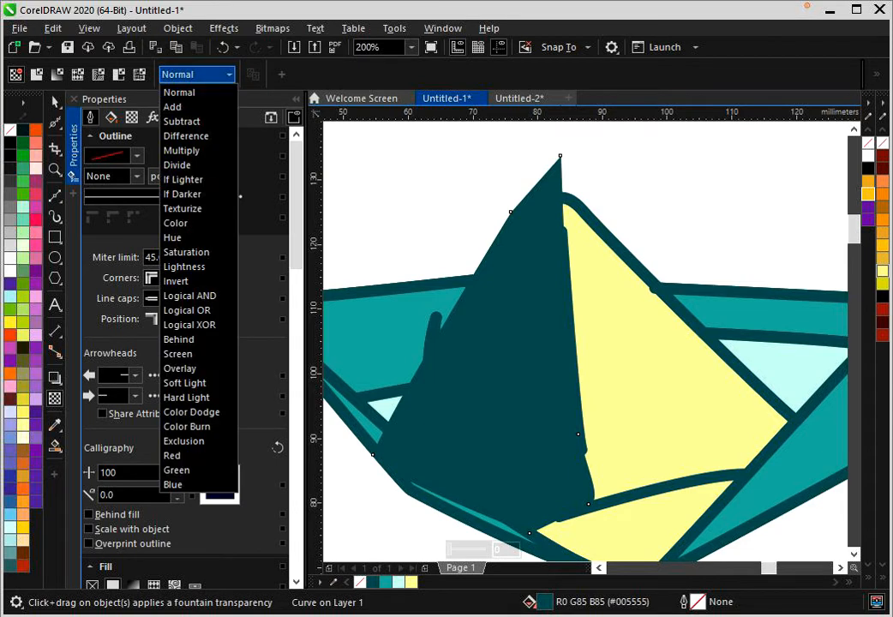
left_click(182, 150)
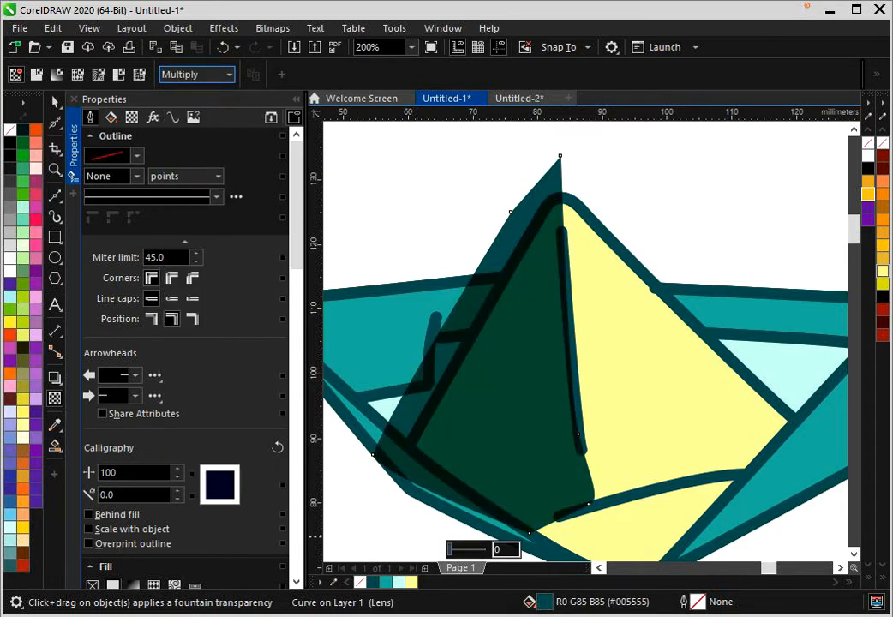
left_click_drag(449, 550, 475, 550)
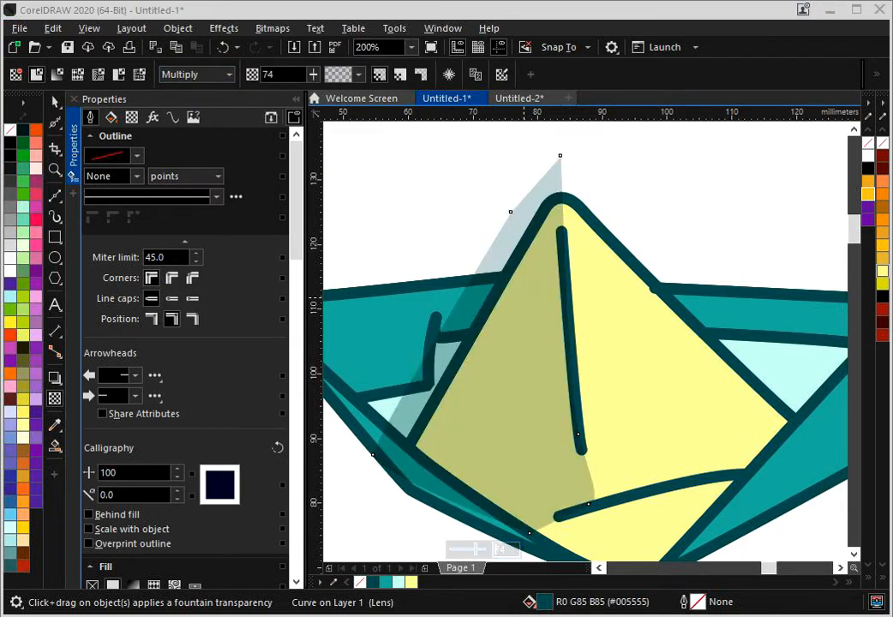
scroll(522, 298, "down", 2)
scroll(509, 306, "up", 1)
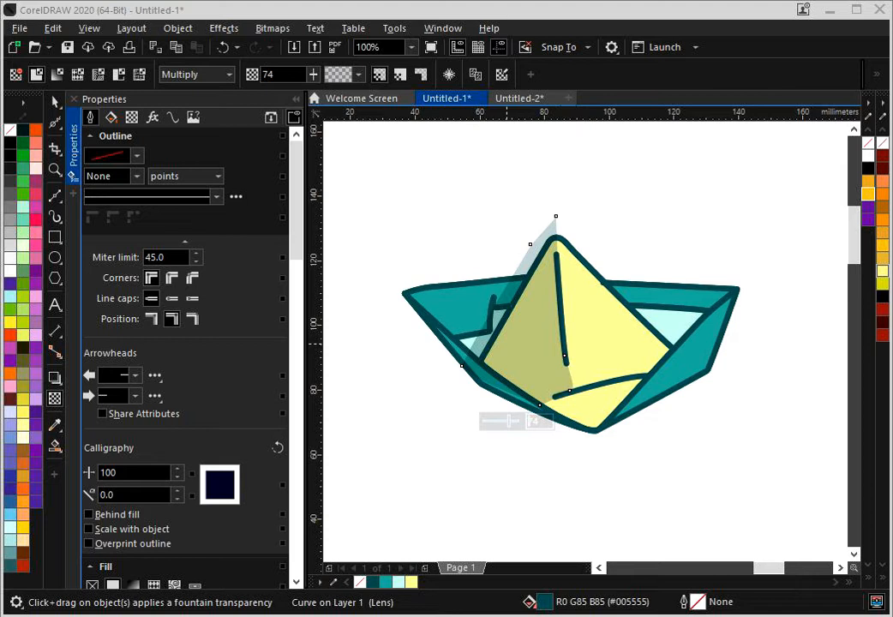
right_click(506, 343)
left_click(575, 367)
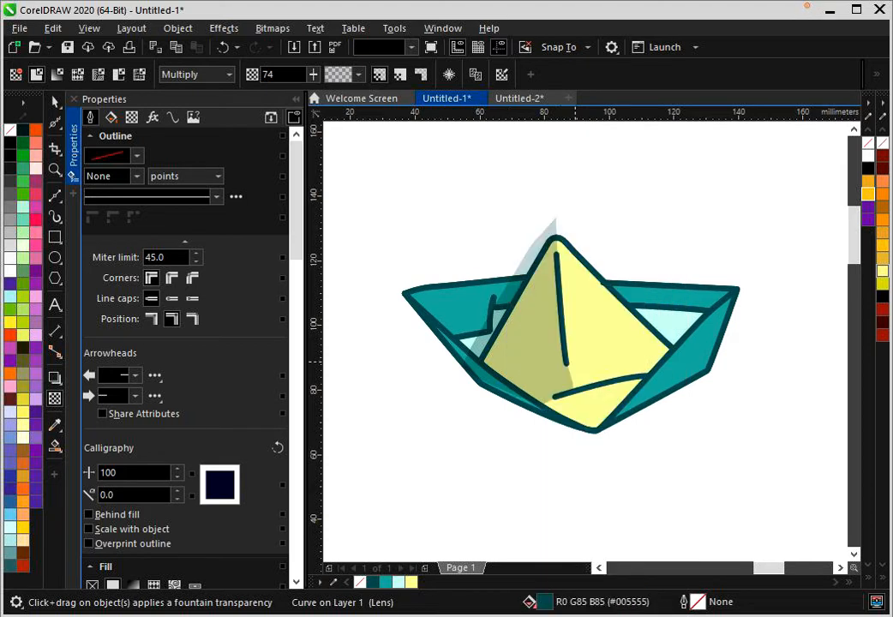
key("space")
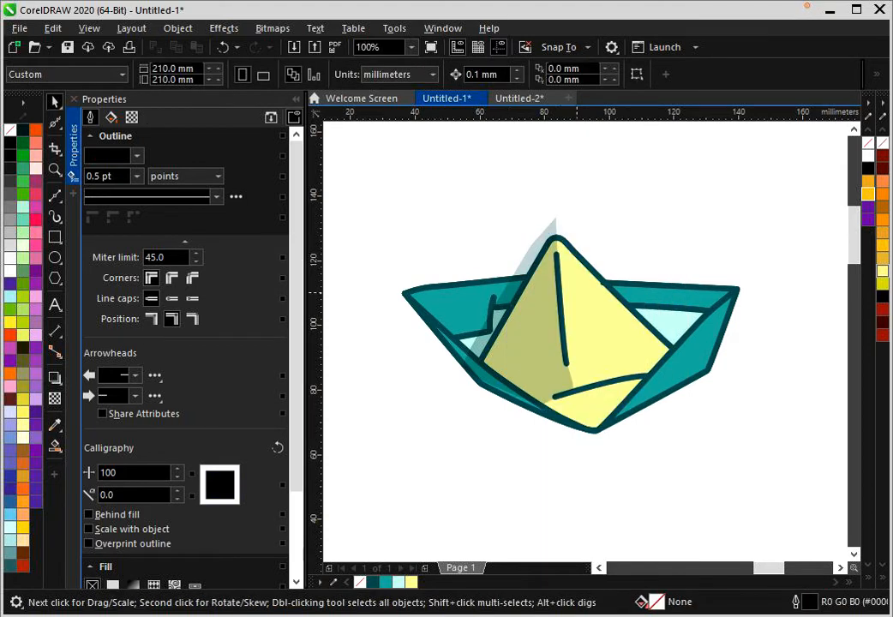
- Open Object Styles and create a new style set from the yellow face's transparent dark teal shading shape
scroll(544, 317, "up", 1)
left_click(505, 310)
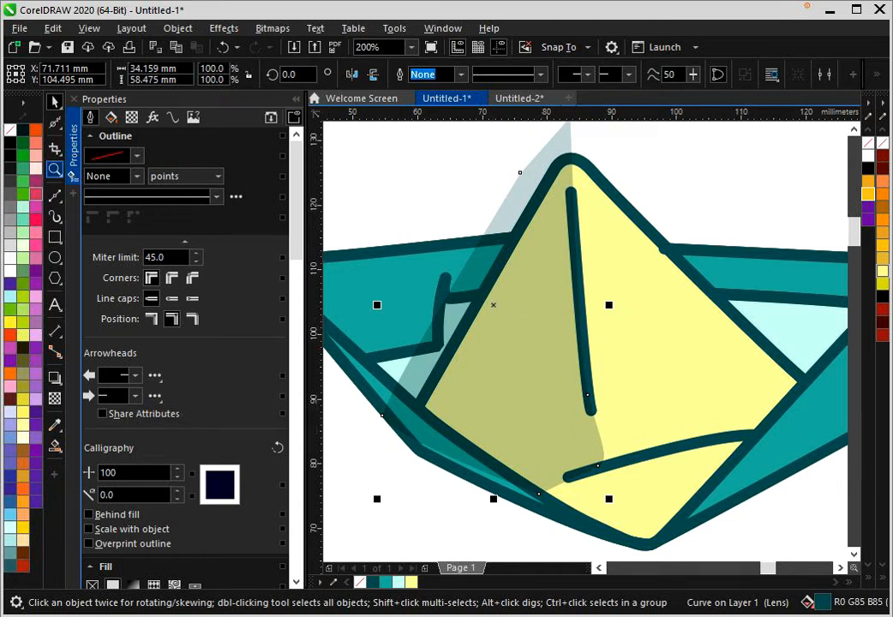
left_click(73, 193)
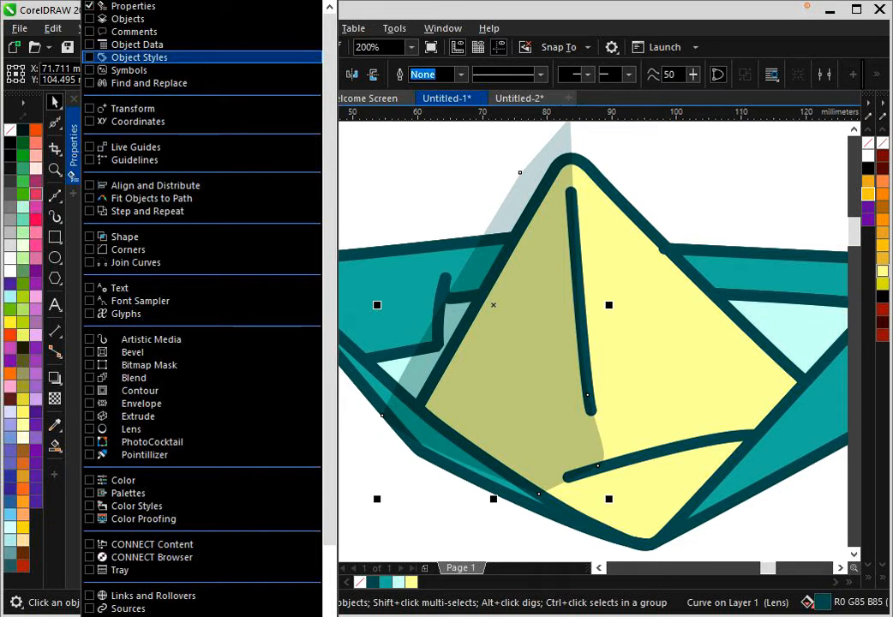
left_click(90, 57)
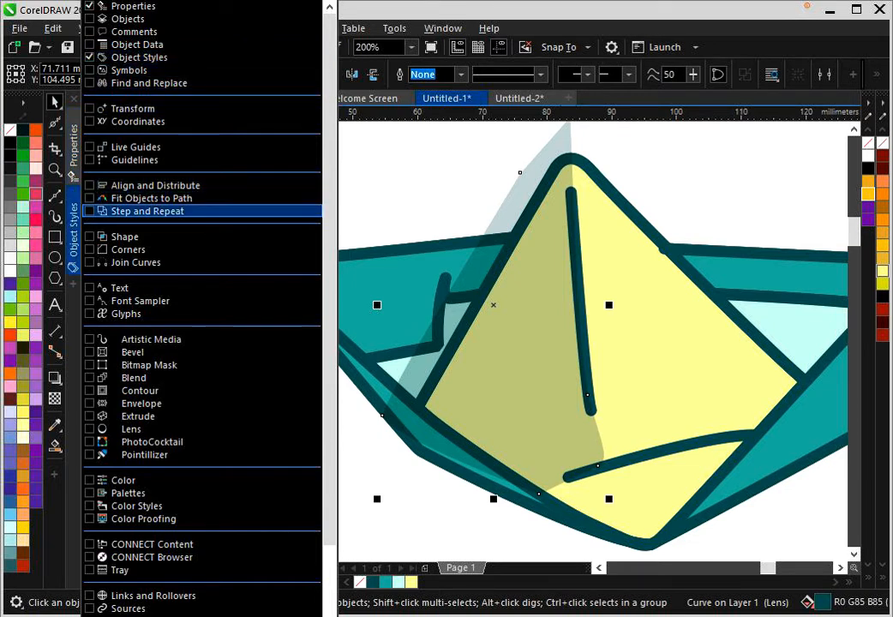
left_click(75, 233)
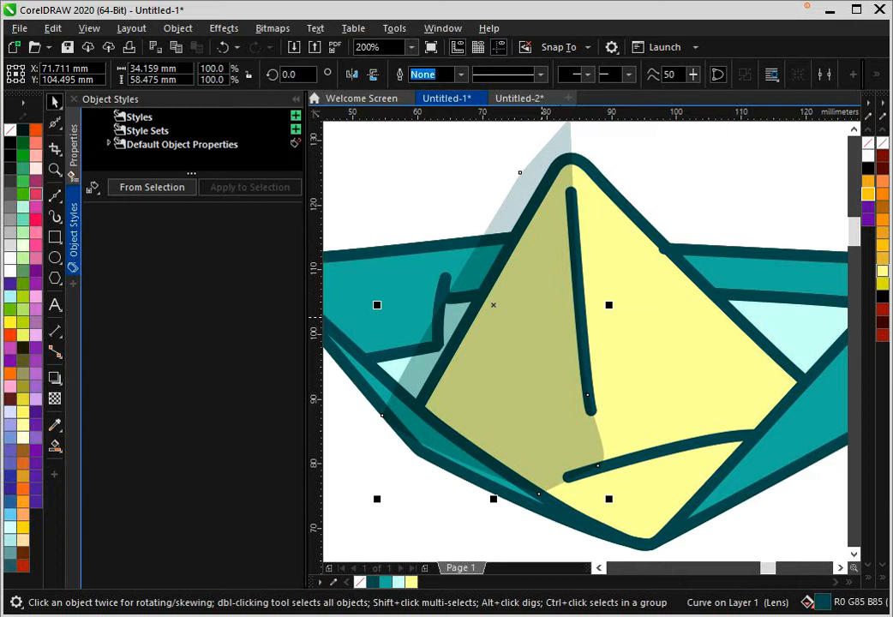
left_click(542, 317)
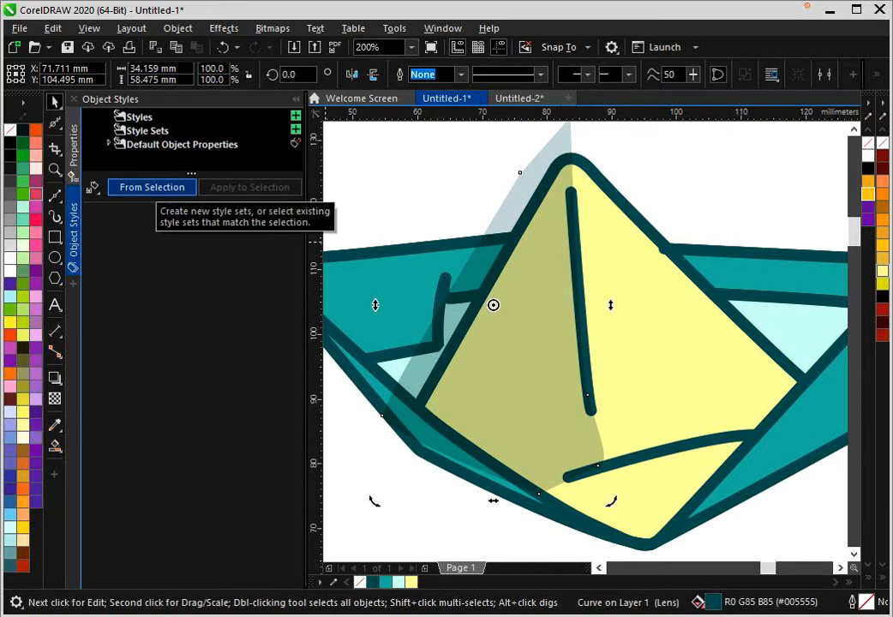
left_click(152, 187)
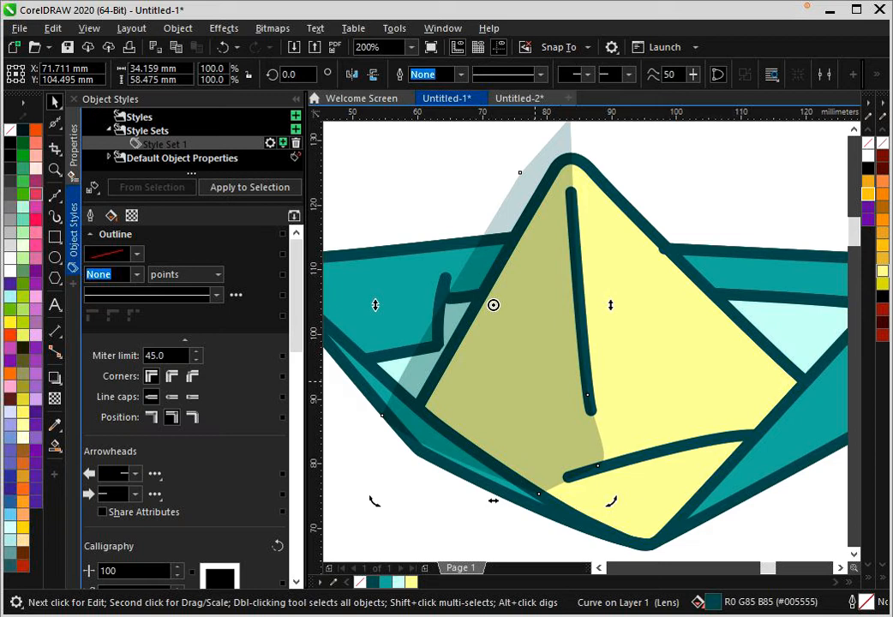
- Try applying the new style set to the yellow face, and undo it
left_click(657, 352)
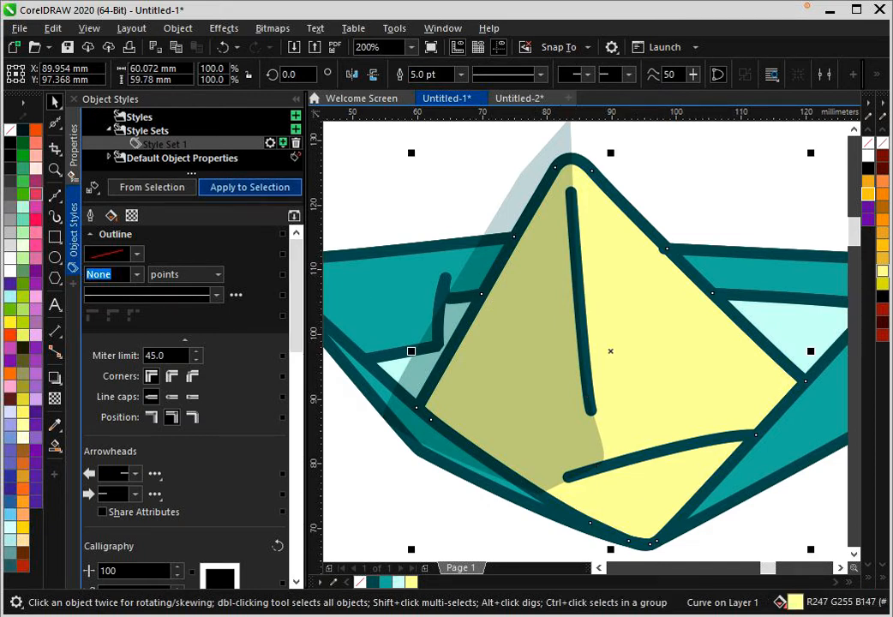
left_click(249, 187)
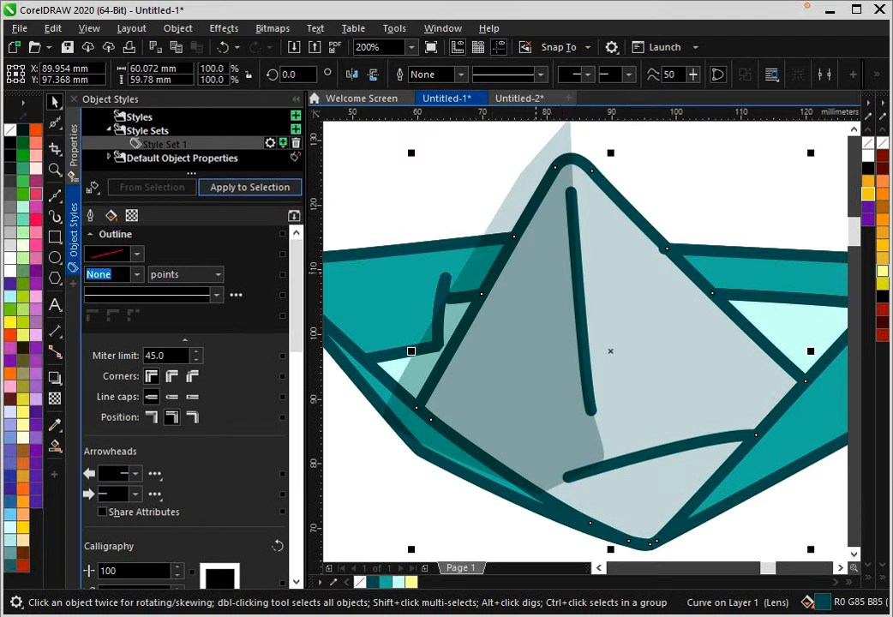
key("ctrl+z")
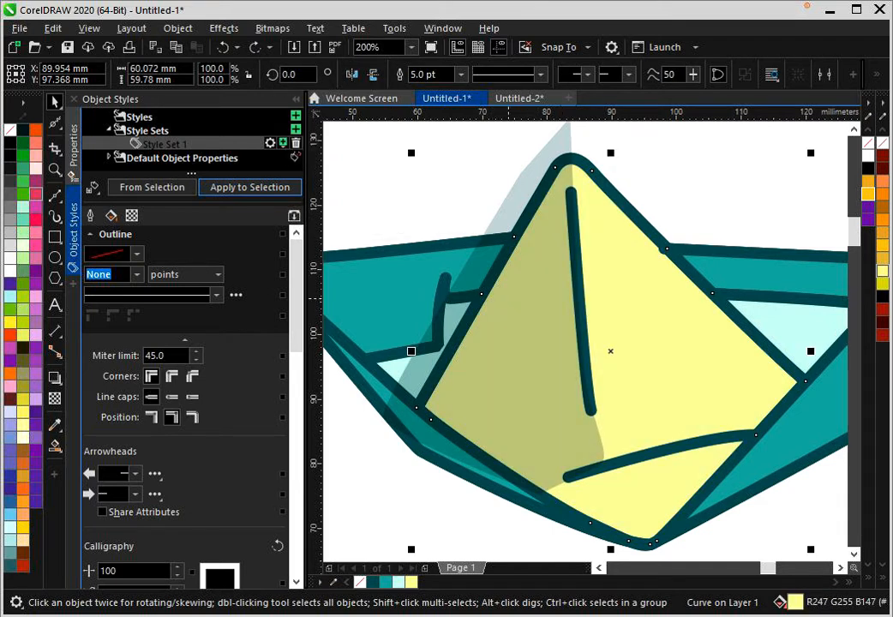
- PowerClip the dark teal shading shape inside the yellow face so nothing spills past its outline
right_click(584, 343)
left_click(517, 357)
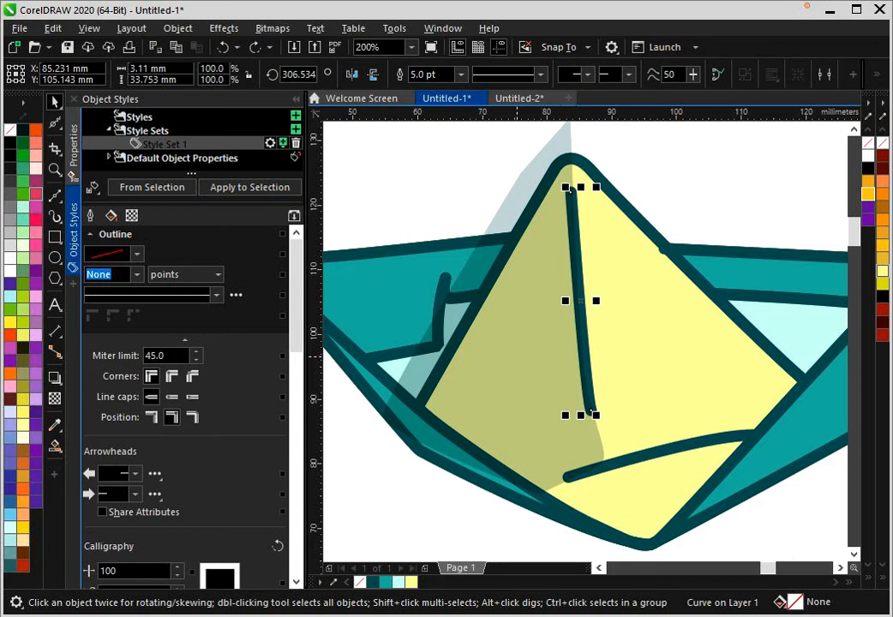
left_click(517, 357)
right_click(517, 357)
left_click(581, 367)
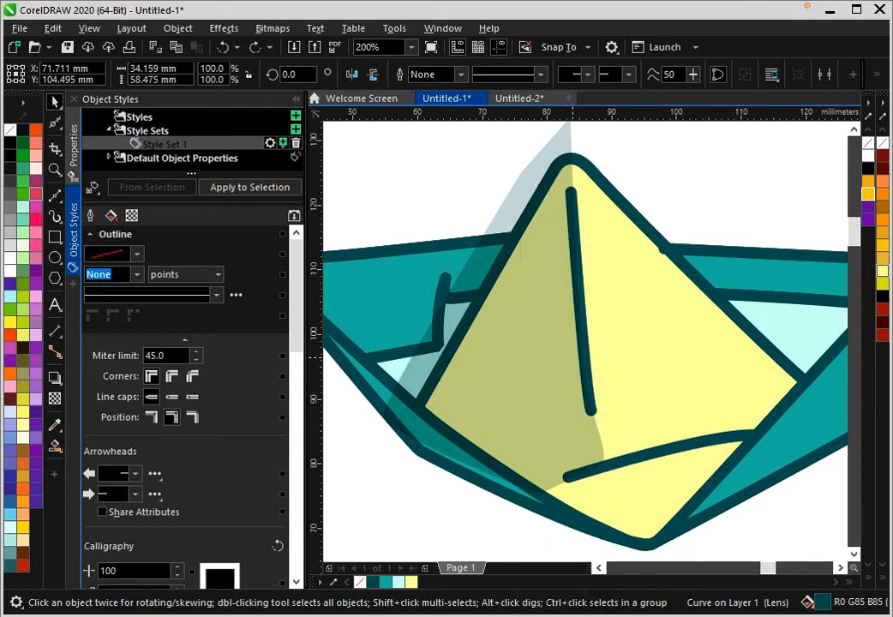
left_click(713, 307)
scroll(576, 361, "down", 2)
left_click(634, 437)
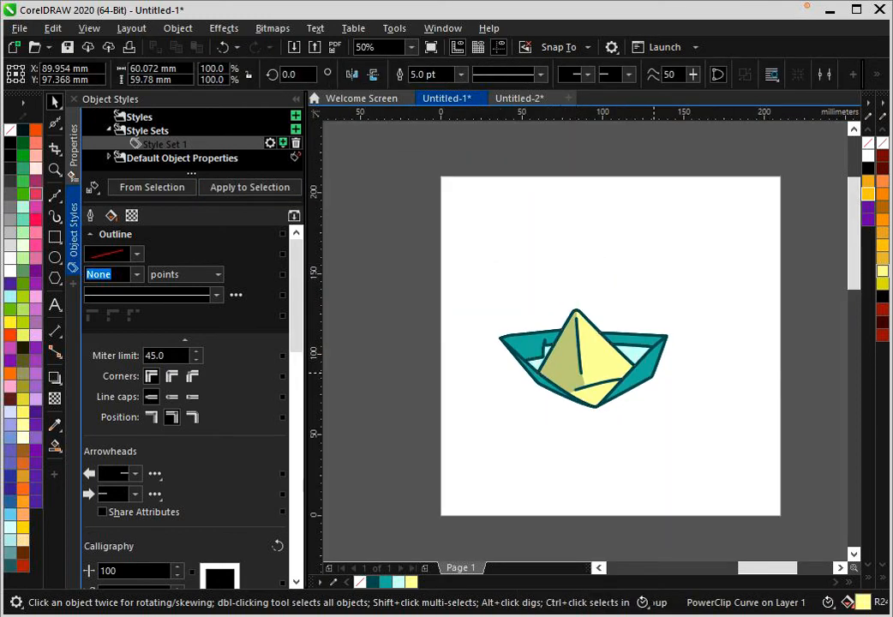
- Start a Bézier shadow curve at the yellow face's left edge and bend it over the short fold in the left teal back panel
scroll(600, 386, "up", 1)
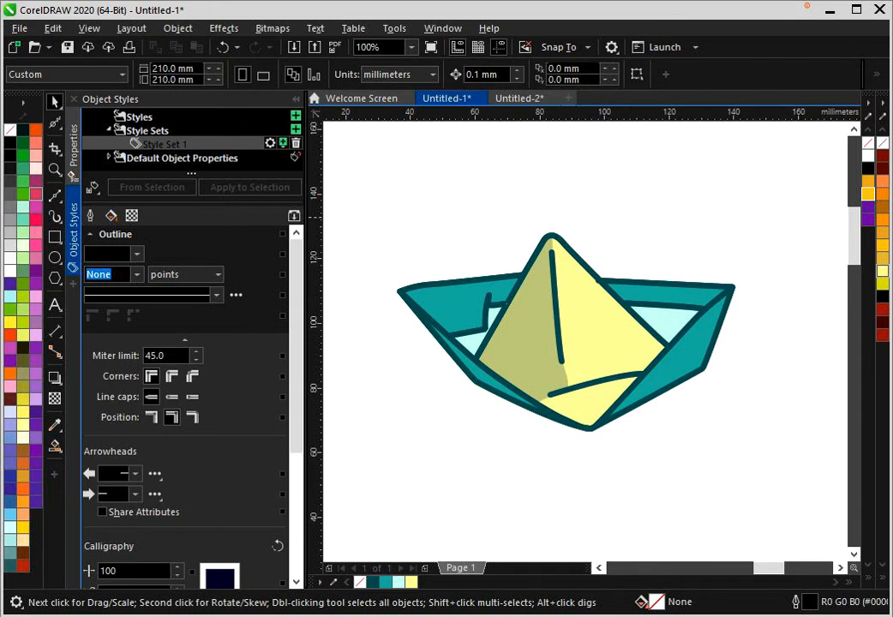
left_click(54, 196)
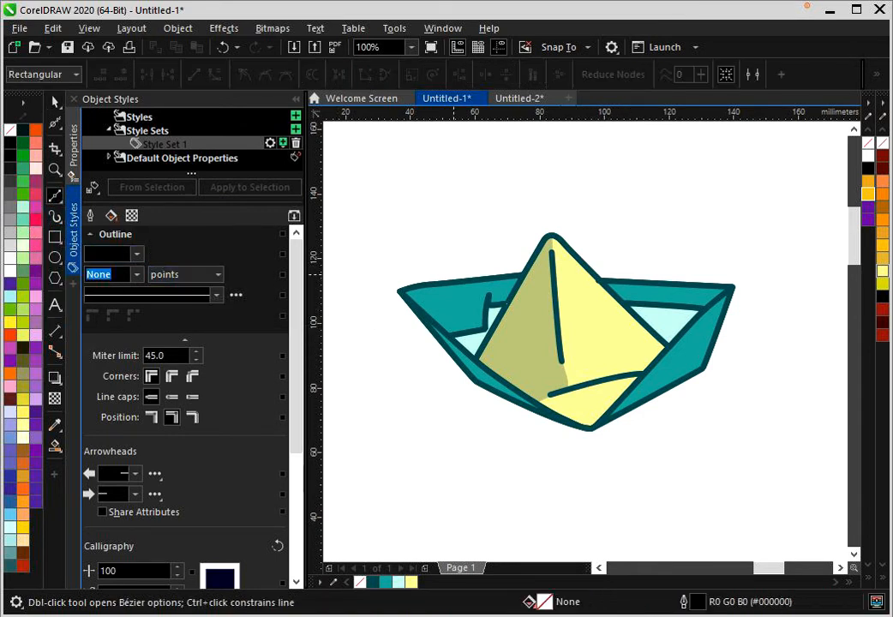
scroll(489, 269, "up", 2)
left_click(654, 272)
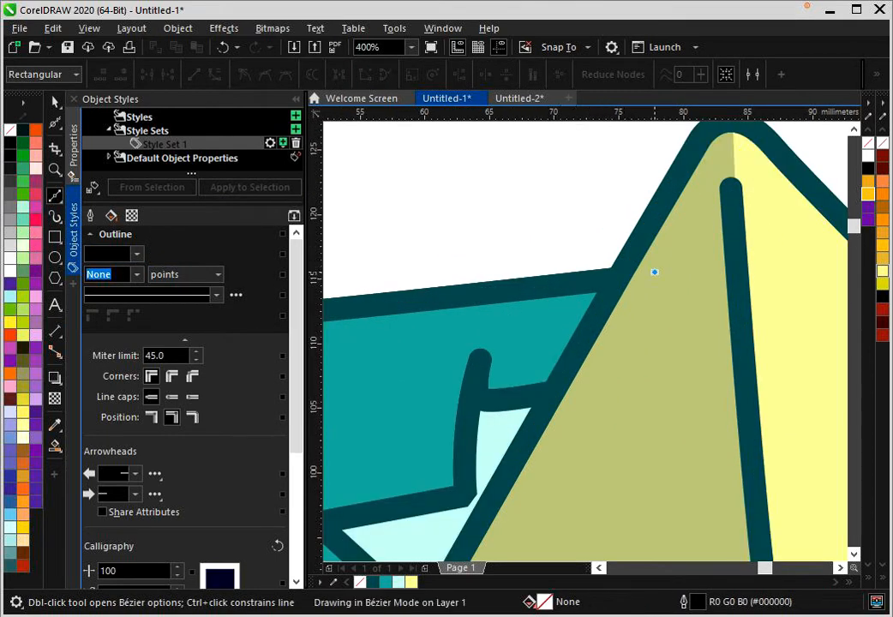
left_click_drag(610, 292, 604, 299)
left_click_drag(515, 367, 477, 380)
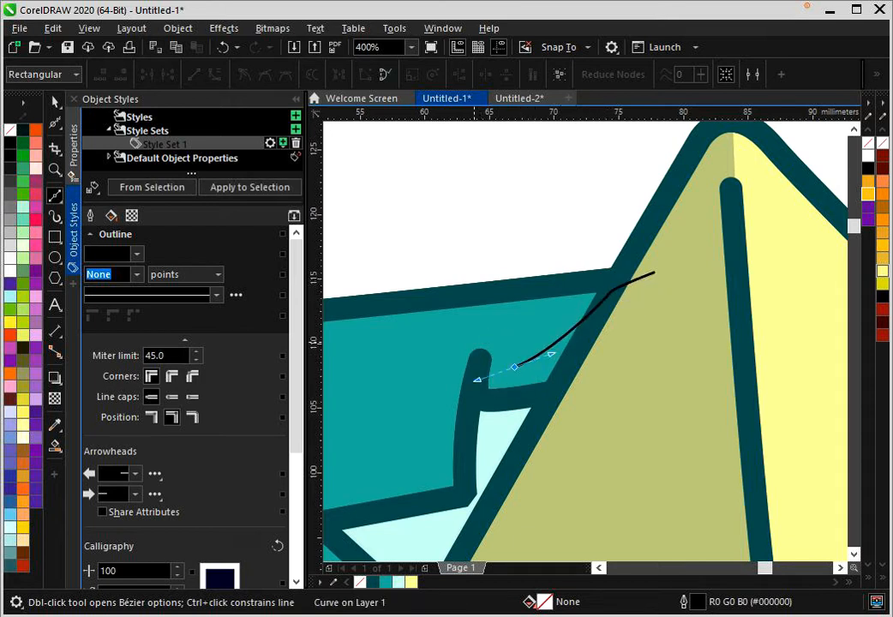
left_click_drag(456, 342, 433, 375)
left_click_drag(412, 394, 410, 395)
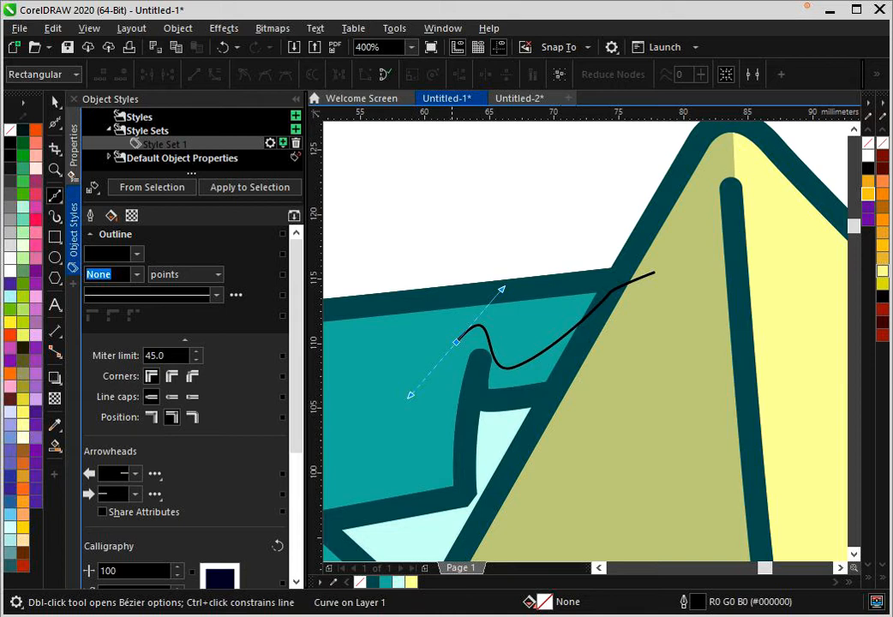
- Continue the curve through the left teal panel, around the hull's left tip, and close it back across the yellow face
left_click_drag(464, 377, 592, 273)
left_click_drag(497, 371, 466, 390)
left_click_drag(432, 359, 523, 372)
left_click_drag(357, 257, 373, 180)
left_click(599, 502)
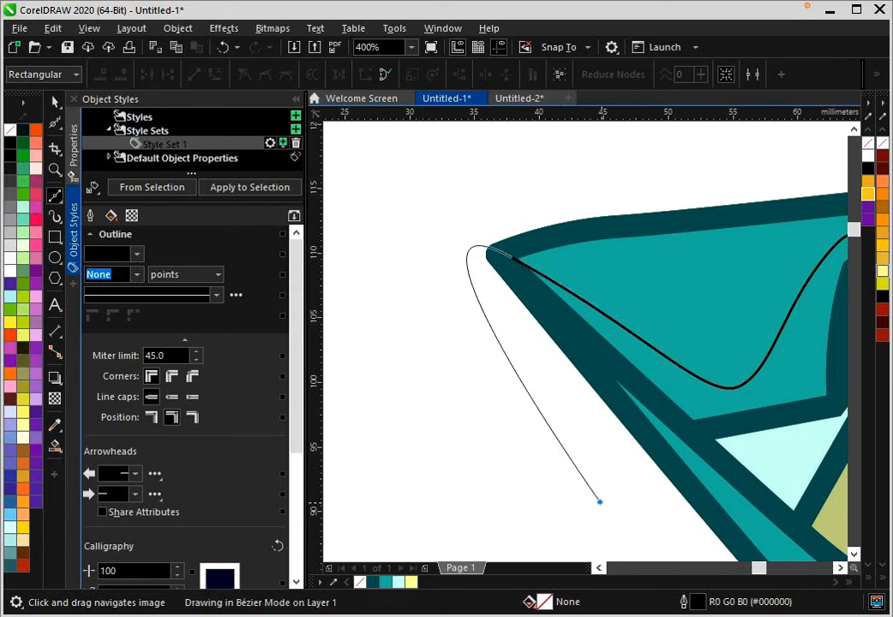
left_click_drag(600, 502, 466, 460)
scroll(517, 430, "down", 2)
left_click(603, 446)
scroll(602, 446, "up", 2)
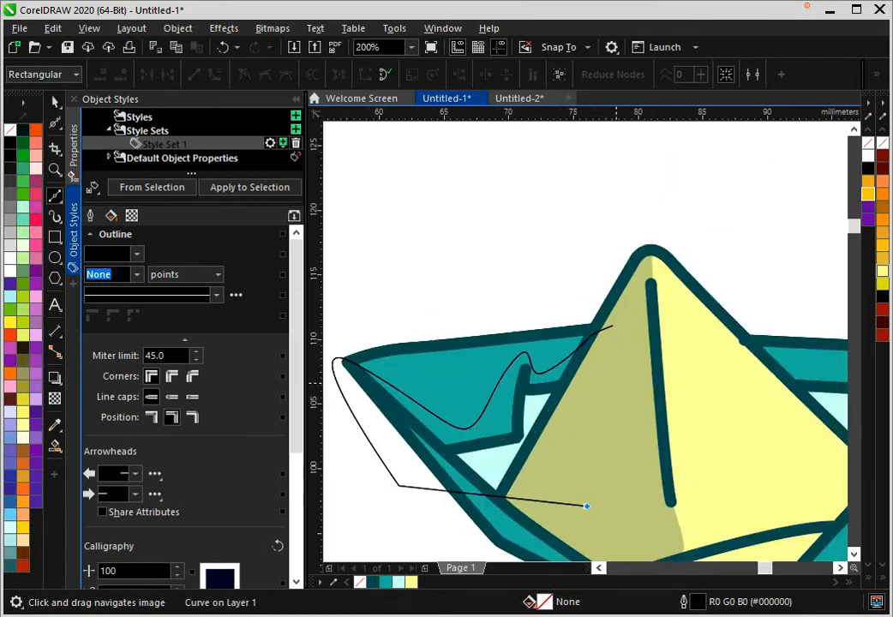
left_click(608, 268)
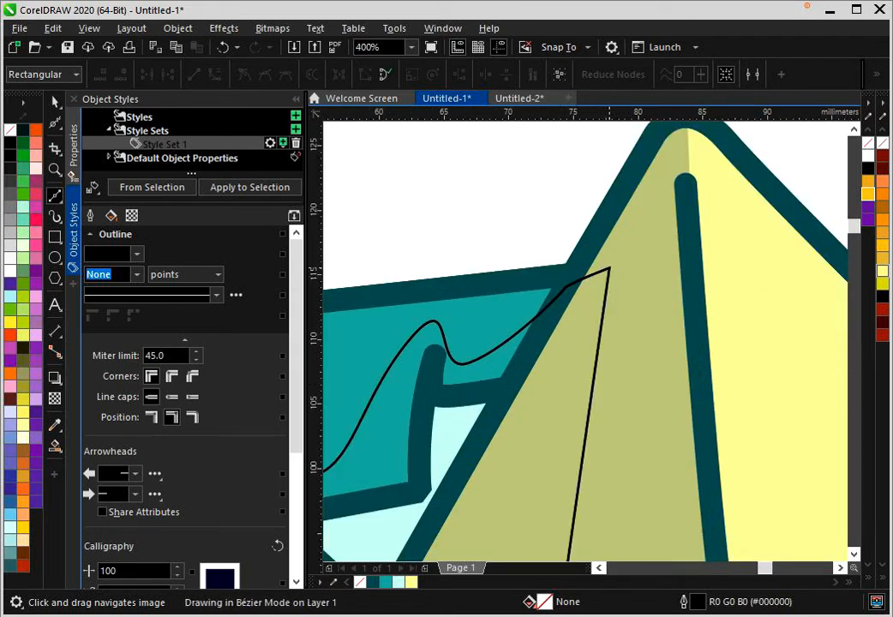
- Apply the shading style set to the new shape and PowerClip it inside the left teal back panel
left_click(244, 187)
scroll(550, 401, "down", 2)
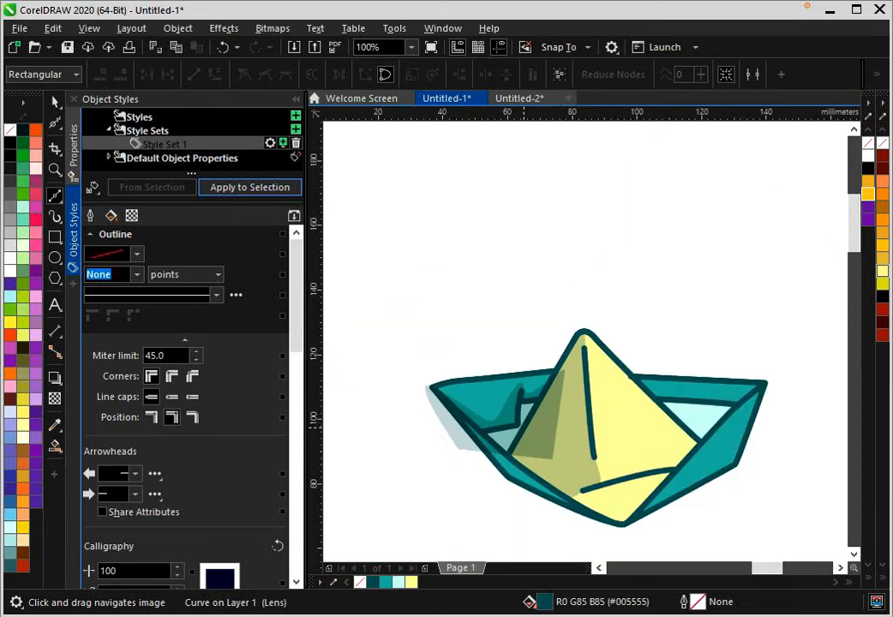
right_click(525, 428)
left_click(590, 163)
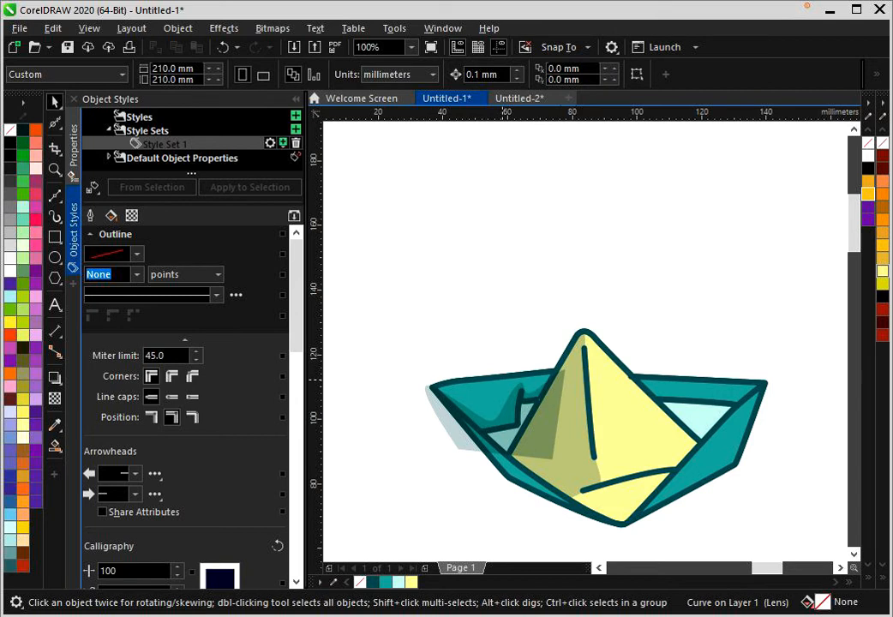
left_click(450, 393)
left_click(444, 366)
- Draw a closed Bézier shadow shape dipping through the right teal back panel, around the hull's right tip and back over the yellow face
scroll(444, 366, "down", 1)
scroll(529, 386, "up", 1)
key("F5")
scroll(571, 371, "up", 2)
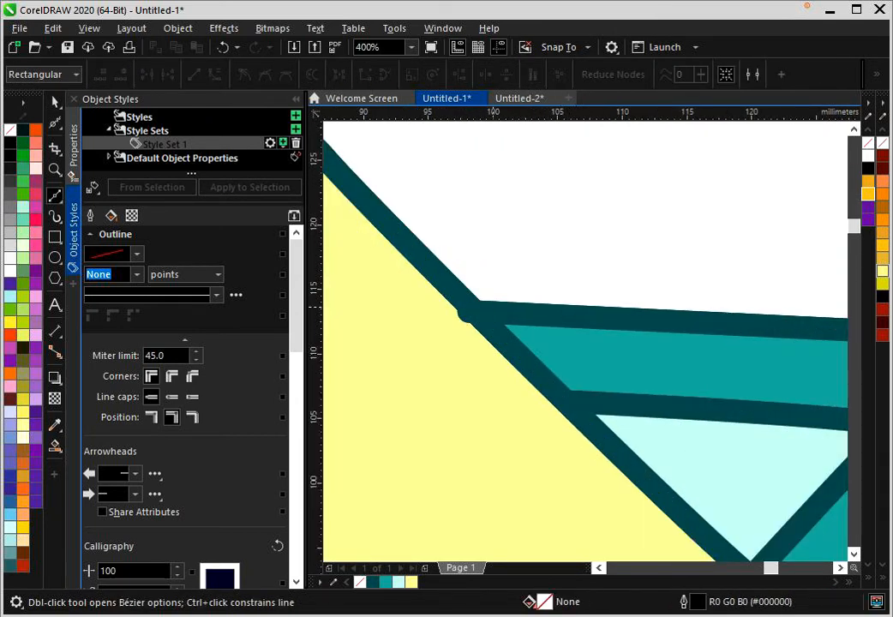
left_click_drag(616, 368, 658, 371)
scroll(706, 420, "down", 1)
left_click_drag(705, 419, 606, 413)
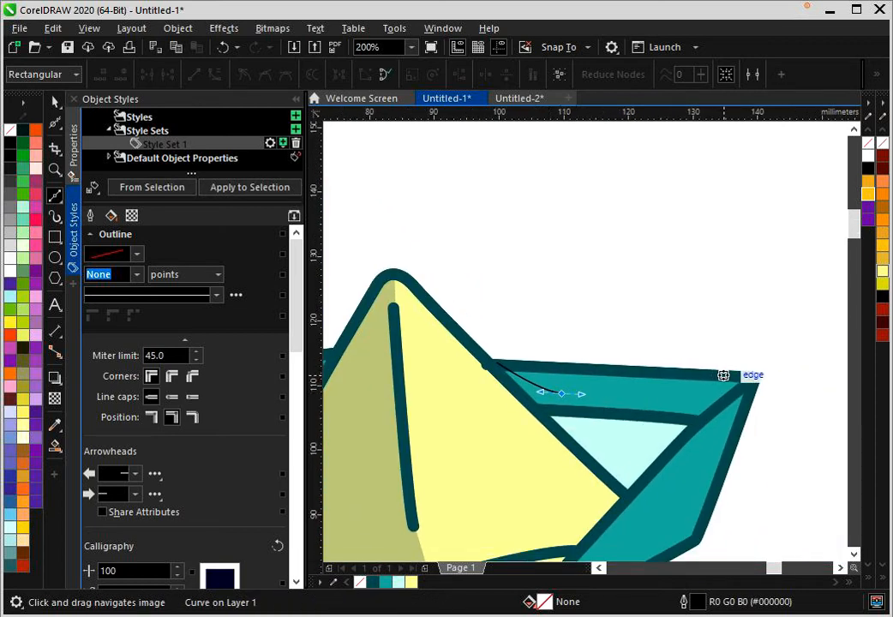
left_click_drag(754, 376, 788, 365)
left_click(728, 461)
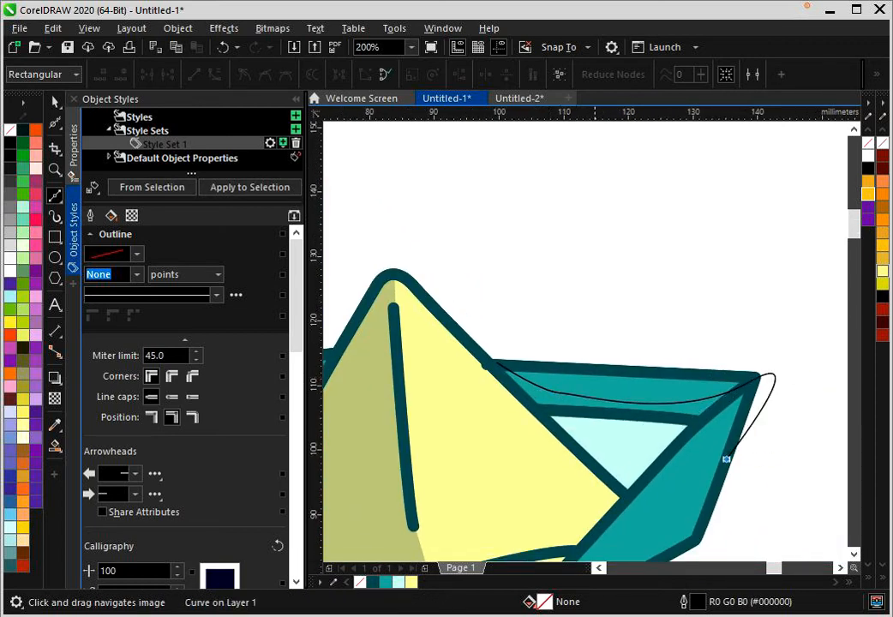
left_click(476, 477)
left_click(438, 363)
left_click(497, 364)
- Apply the shading style set to the new shape and PowerClip it inside the right teal back panel
left_click(249, 187)
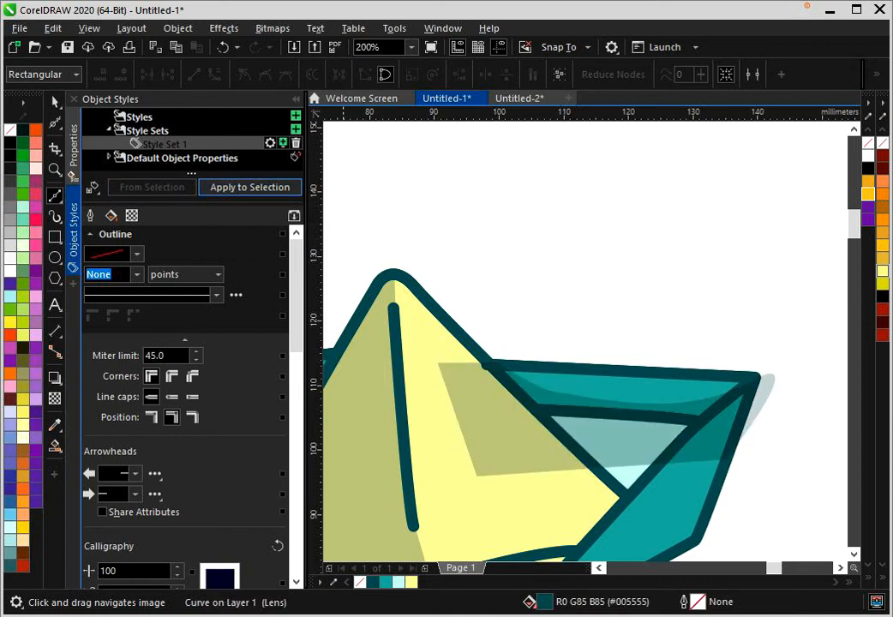
right_click(479, 423)
left_click(543, 365)
left_click(630, 387)
scroll(649, 290, "down", 1)
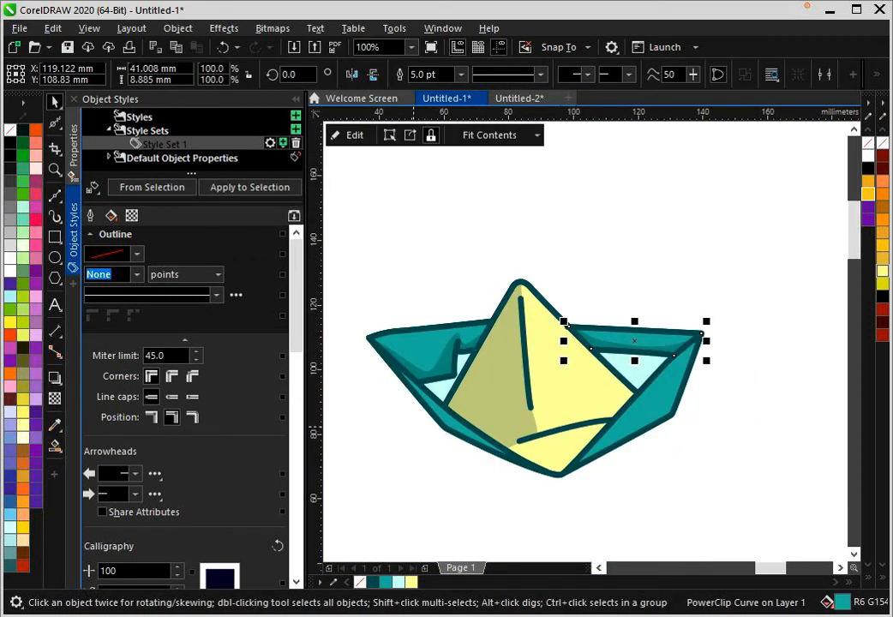
- Draw a closed Bézier shape over the right pale cyan triangle, arching inside it and enclosing its upper and right edges
scroll(446, 396, "up", 1)
key("space")
scroll(431, 383, "up", 1)
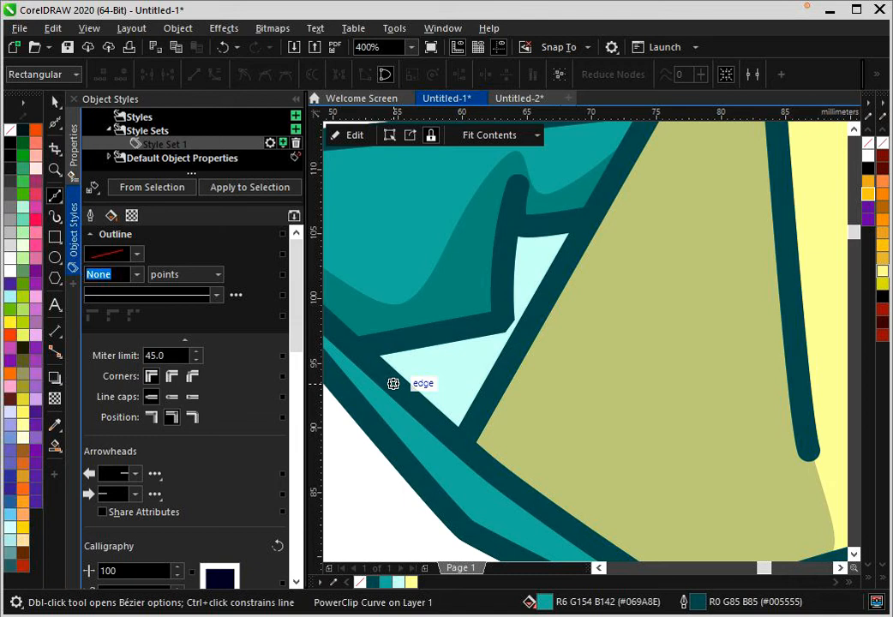
scroll(506, 234, "down", 2)
scroll(709, 249, "up", 1)
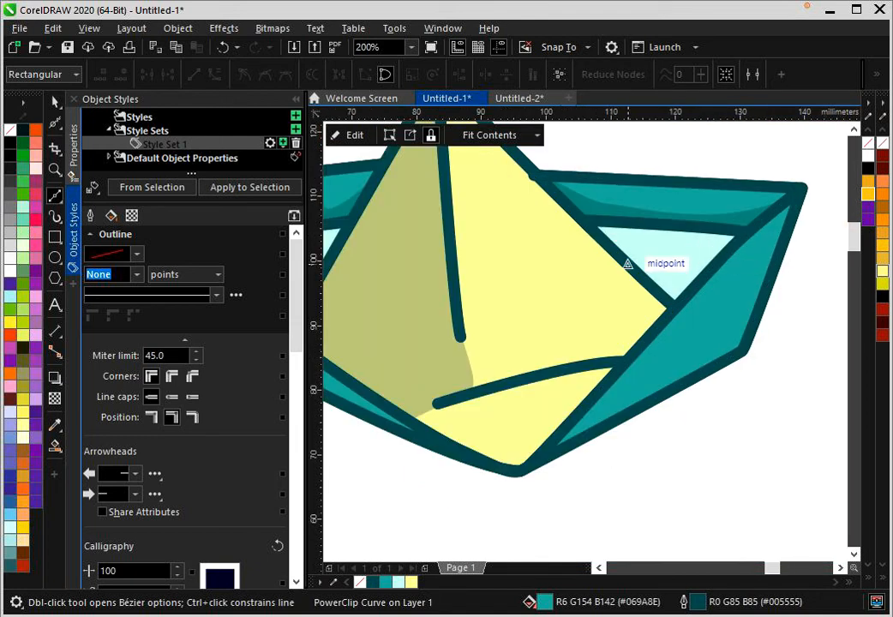
left_click_drag(628, 265, 643, 242)
mouse_move(717, 263)
left_mouse_down()
mouse_move(701, 291)
mouse_move(711, 289)
mouse_move(720, 283)
mouse_move(687, 271)
mouse_move(683, 300)
mouse_move(662, 330)
left_mouse_up()
left_click(766, 226)
left_click(626, 180)
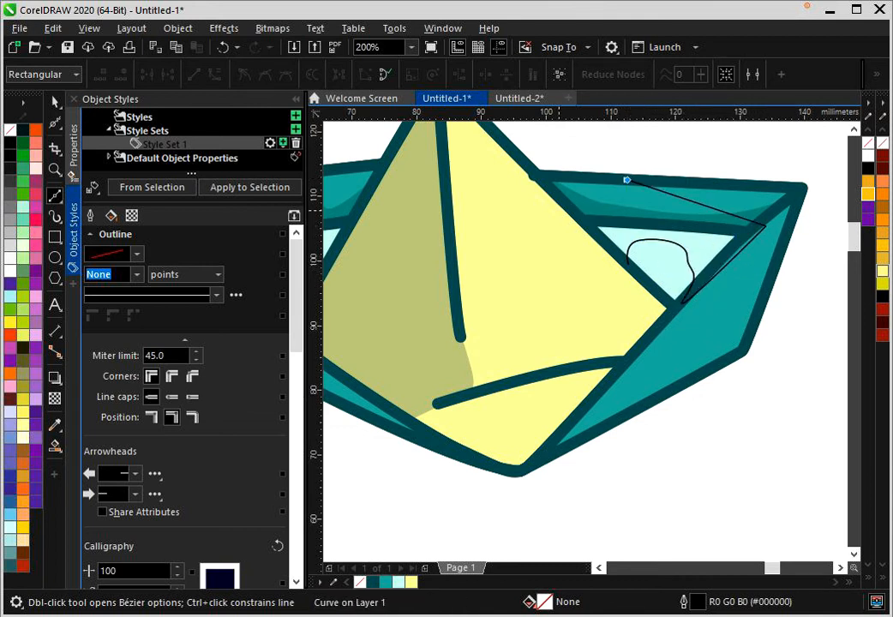
left_click(628, 261)
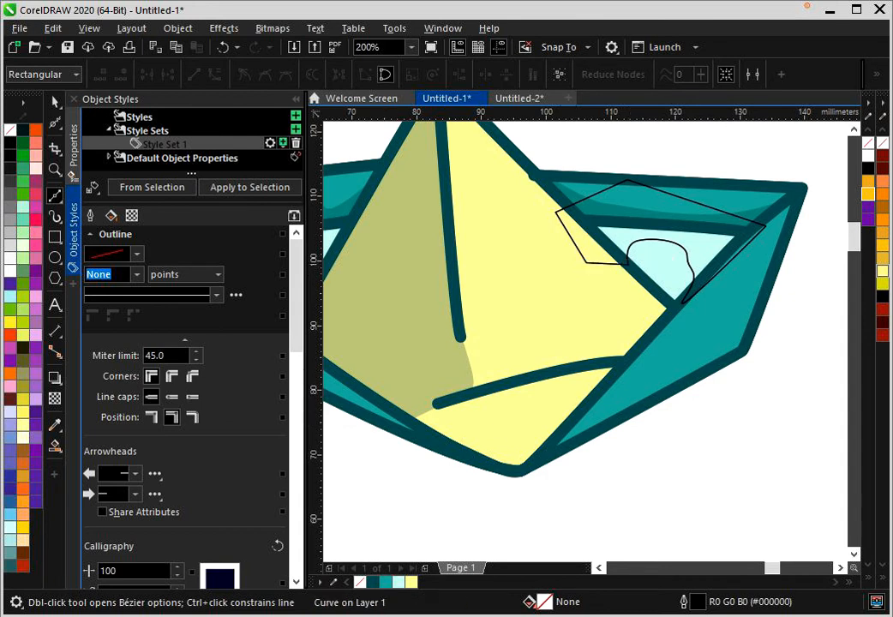
- Apply the shading style set to the new shape and PowerClip it inside the right pale cyan triangle
left_click(250, 186)
right_click(610, 259)
left_click(655, 366)
left_click(653, 283)
scroll(652, 285, "down", 1)
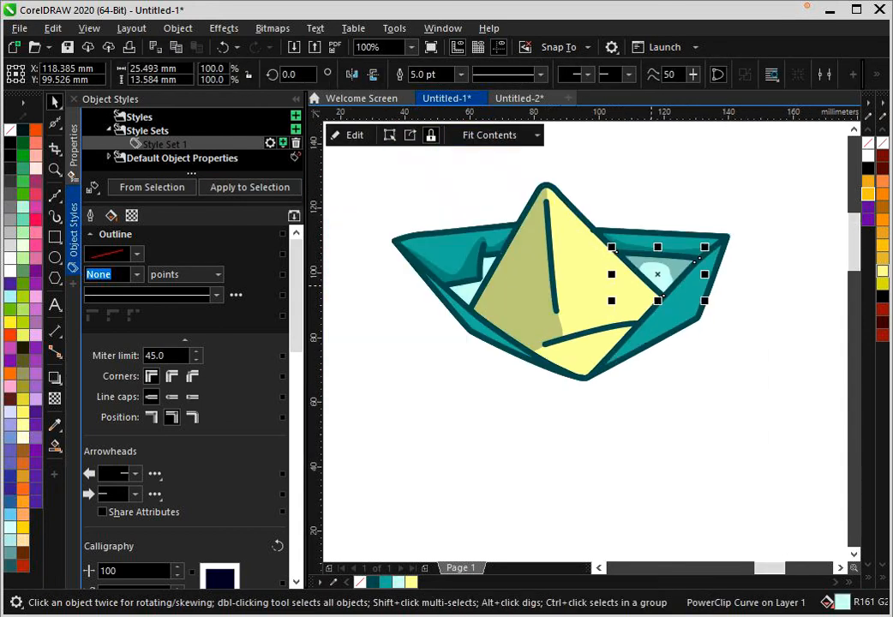
- Delete the shading shape clipped inside the right pale cyan triangle
scroll(591, 343, "down", 1)
key("Escape")
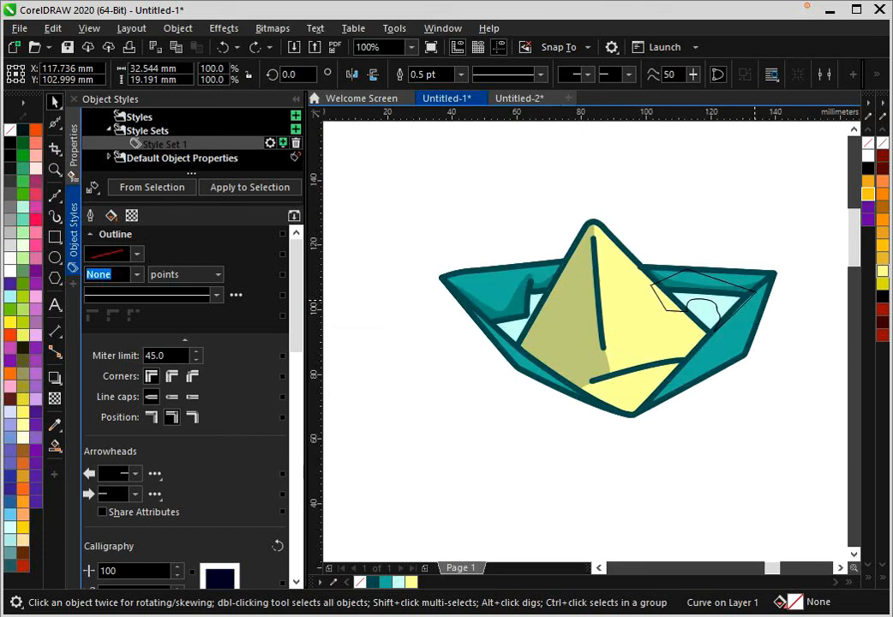
scroll(755, 309, "up", 1)
key("Delete")
scroll(756, 323, "down", 1)
- Draw a closed Bézier shape whose curved upper edge follows the yellow face's lower fold line and which extends below the hull
left_click(55, 196)
scroll(764, 339, "up", 1)
scroll(567, 270, "down", 1)
scroll(635, 462, "up", 1)
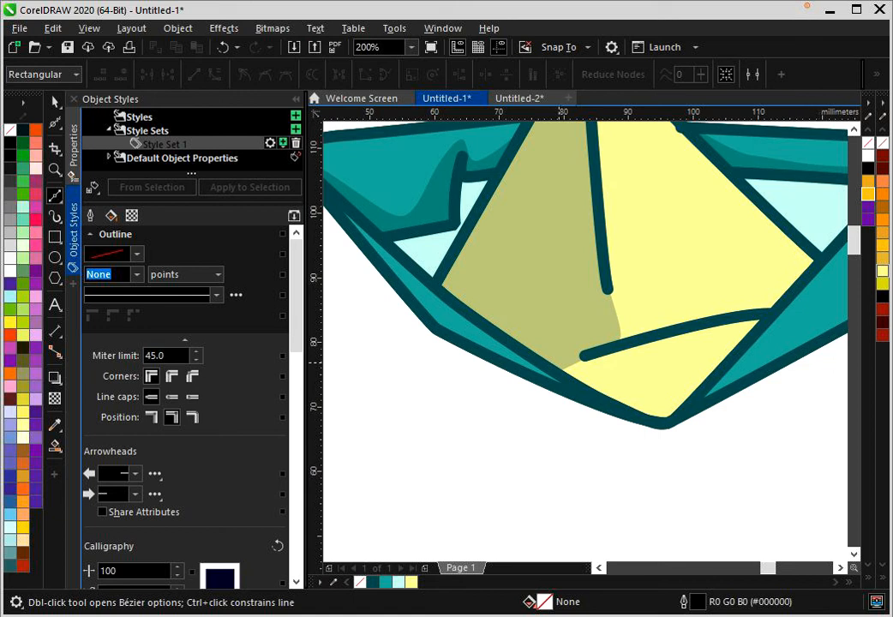
left_click_drag(643, 338, 727, 319)
left_click(796, 318)
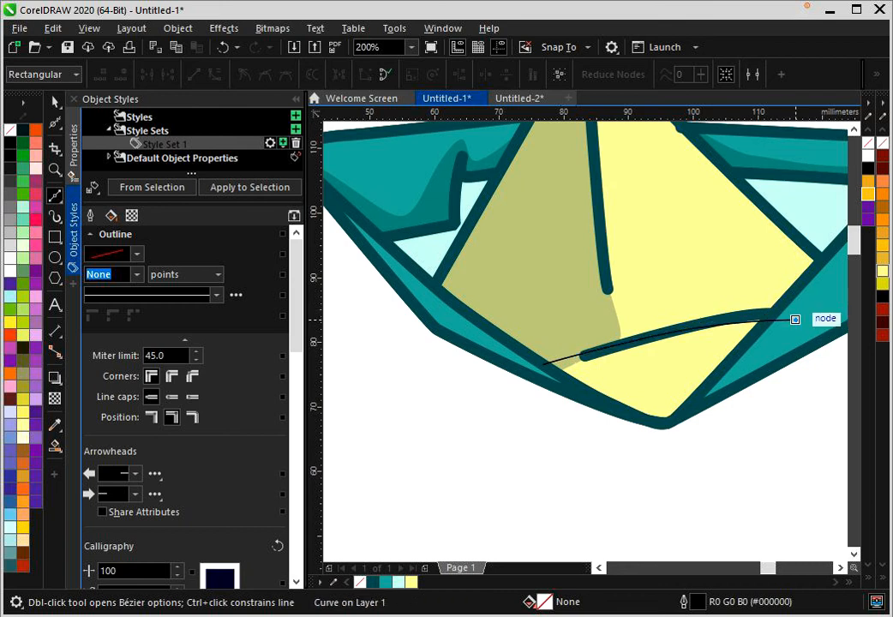
left_click(699, 478)
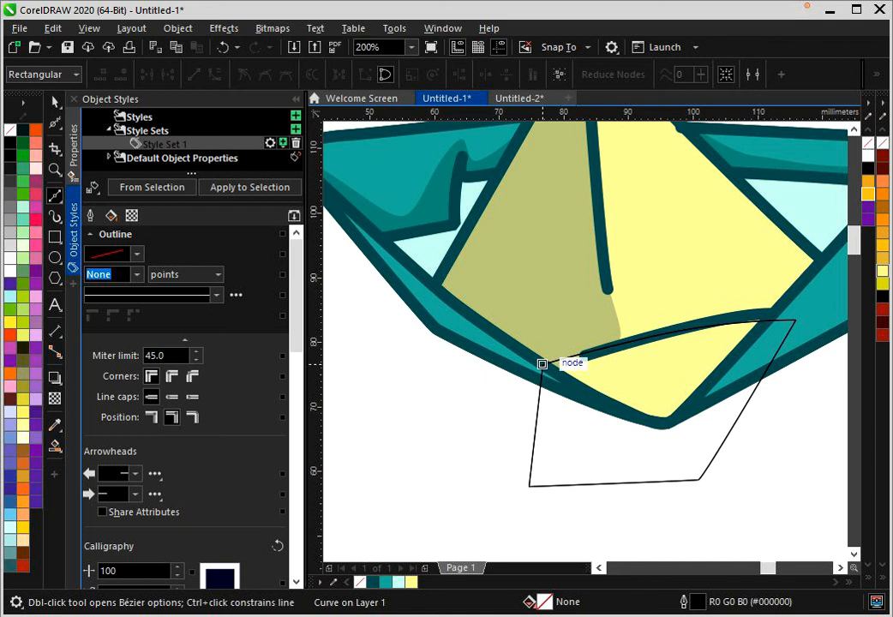
- Fill the new shape with the palette's pale cyan, remove its outline and PowerClip it inside the yellow face
left_click(399, 582)
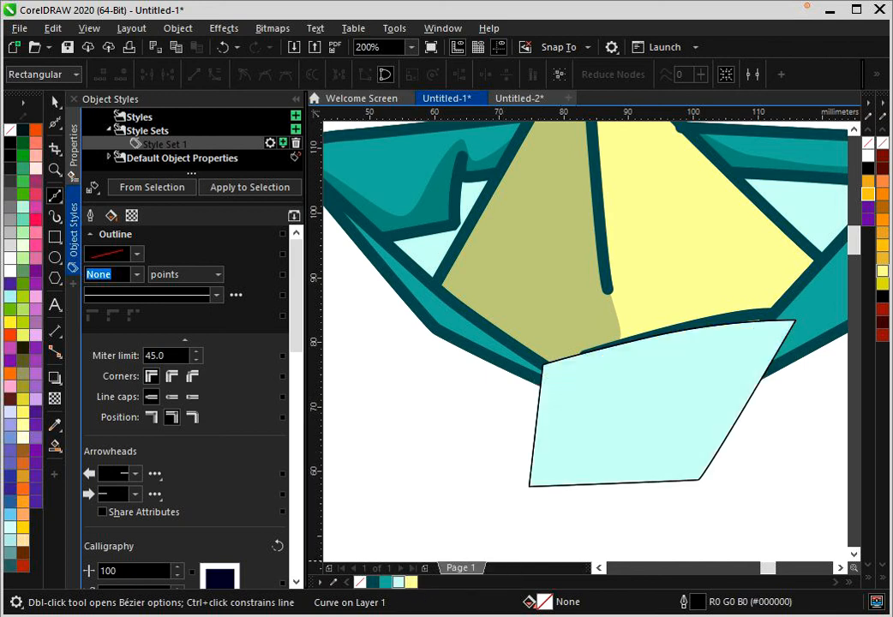
right_click(360, 582)
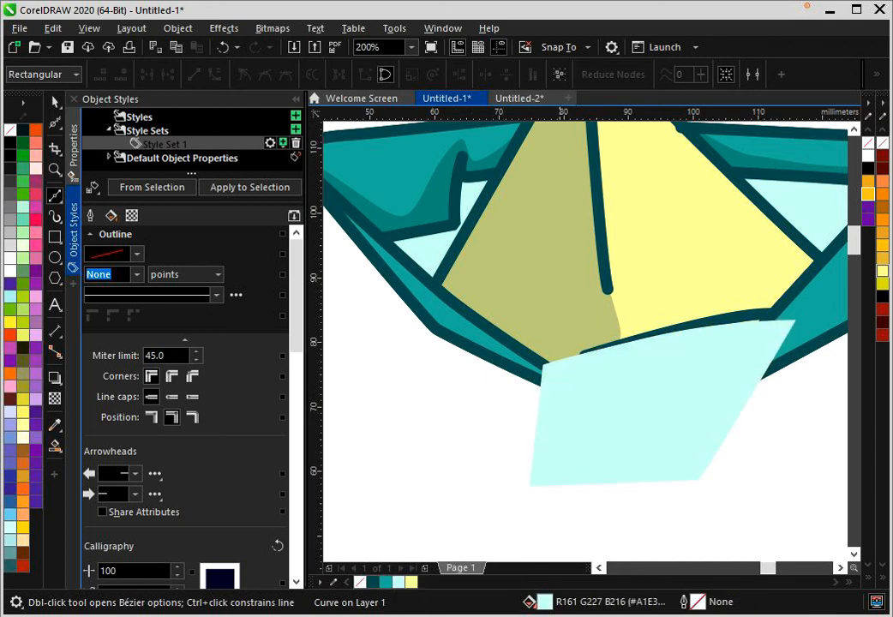
right_click(654, 395)
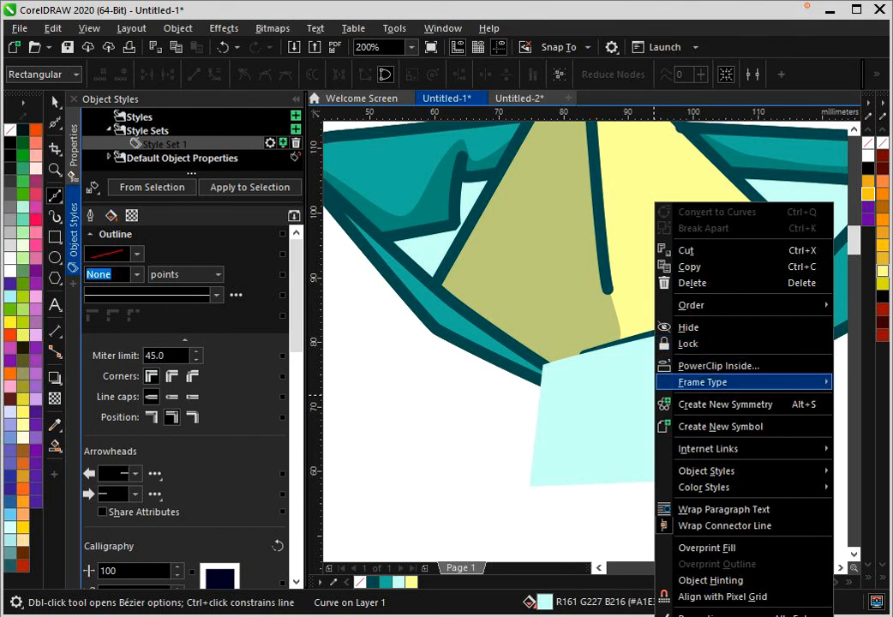
left_click(707, 366)
left_click(609, 308)
scroll(609, 308, "down", 2)
left_click(641, 385)
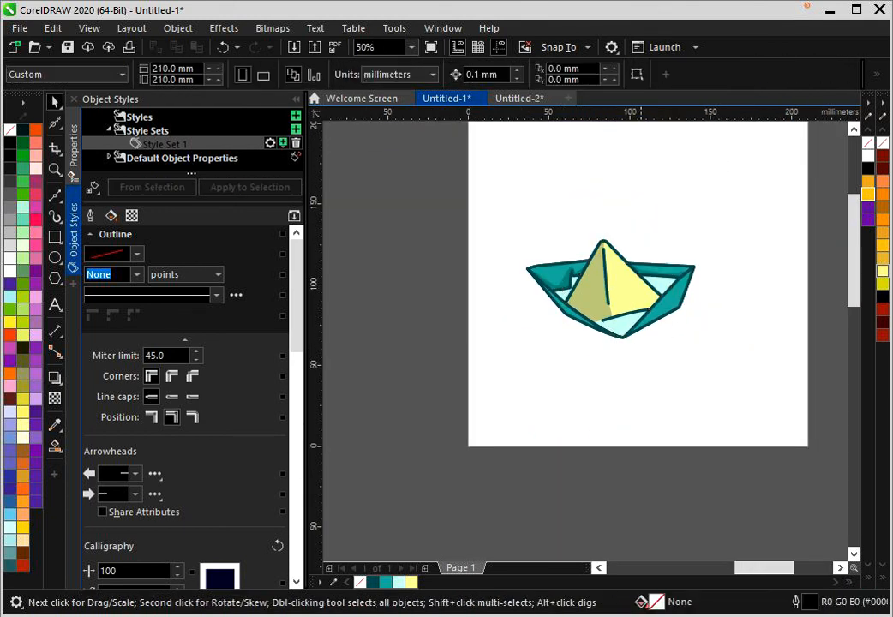
- Select the whole boat, enlarge it proportionally to about 117 mm wide and move it near the page's centre
scroll(605, 286, "up", 1)
scroll(554, 411, "down", 1)
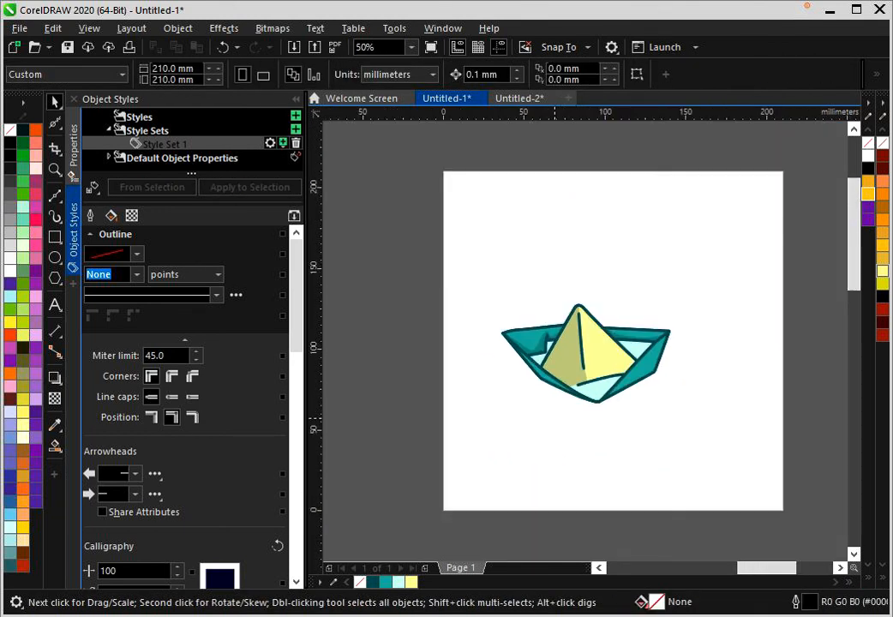
scroll(593, 338, "up", 1)
scroll(510, 392, "down", 1)
scroll(494, 368, "up", 1)
scroll(489, 363, "down", 1)
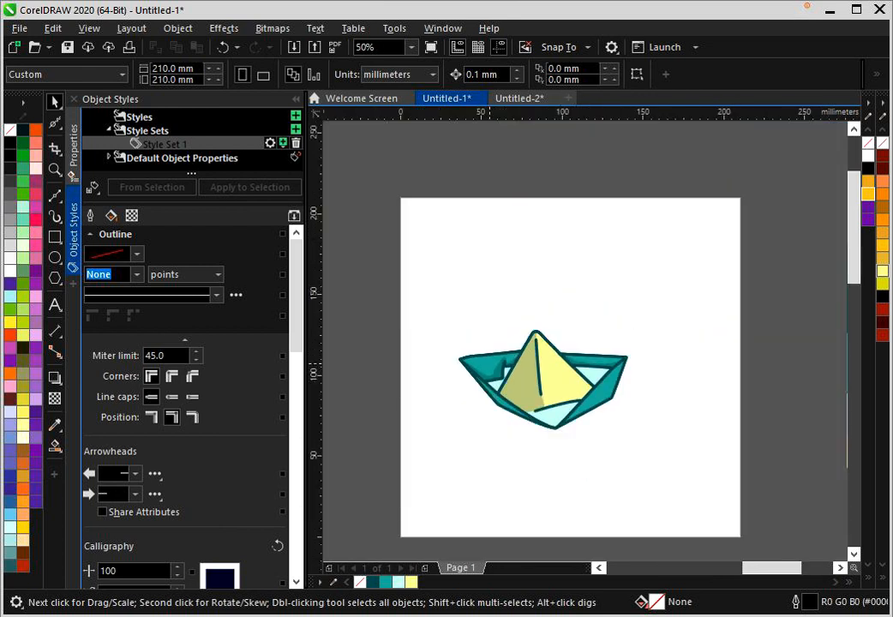
left_click_drag(707, 519, 707, 518)
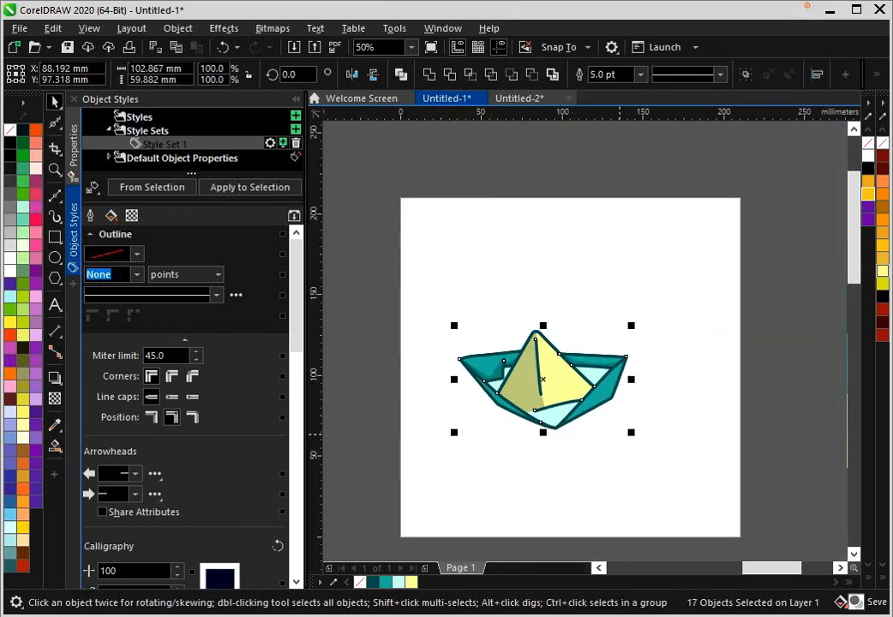
left_click_drag(631, 432, 653, 446)
left_click_drag(598, 410, 607, 394)
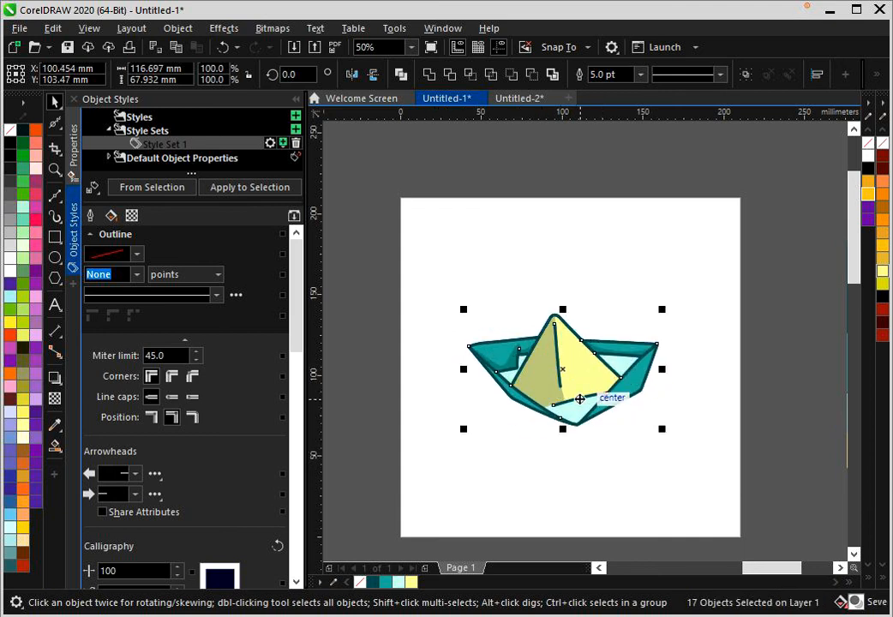
- Try an 8 pt outline width on all the selected boat objects
scroll(580, 399, "up", 2)
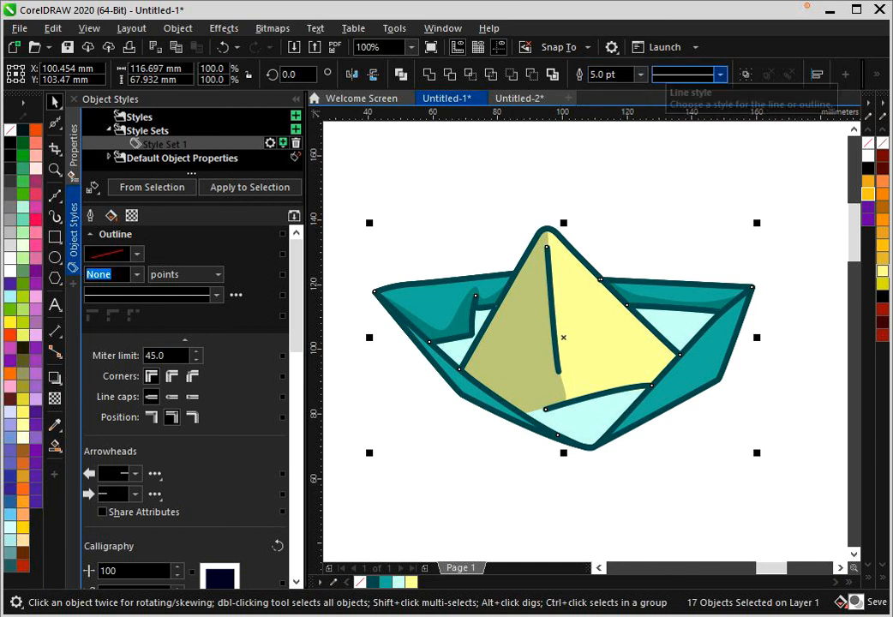
left_click(639, 75)
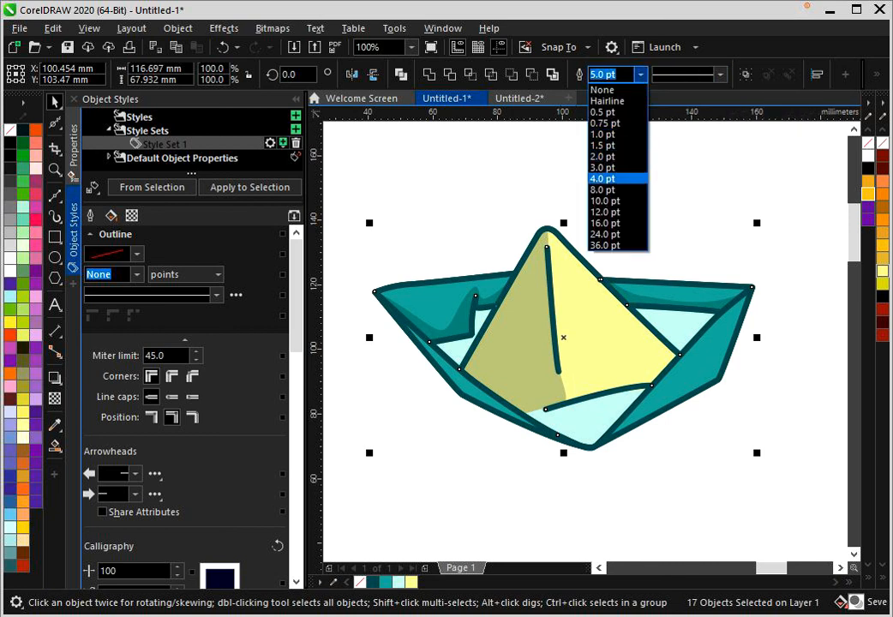
left_click(604, 197)
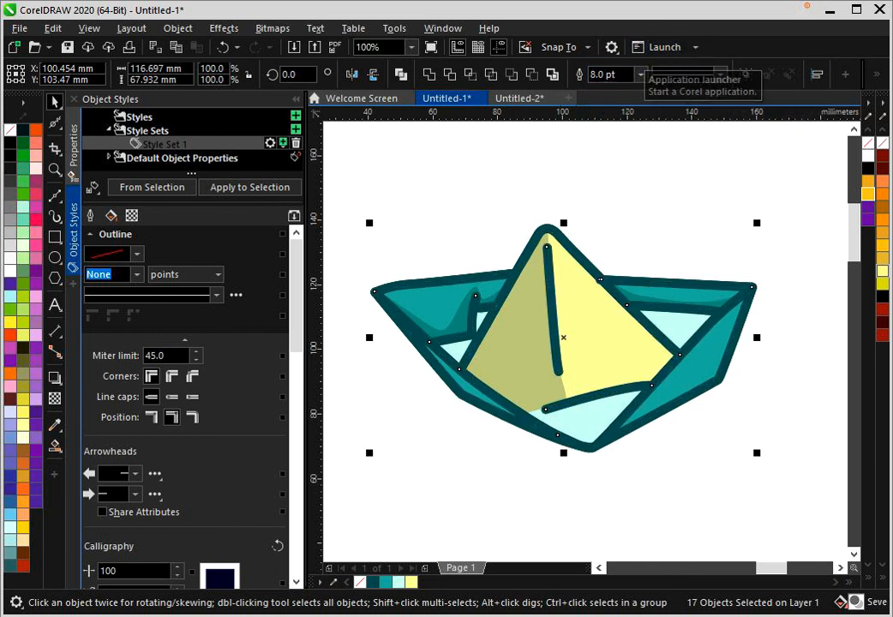
- Set the outline width of all the selected boat objects to 6 pt and deselect them
left_click(592, 75)
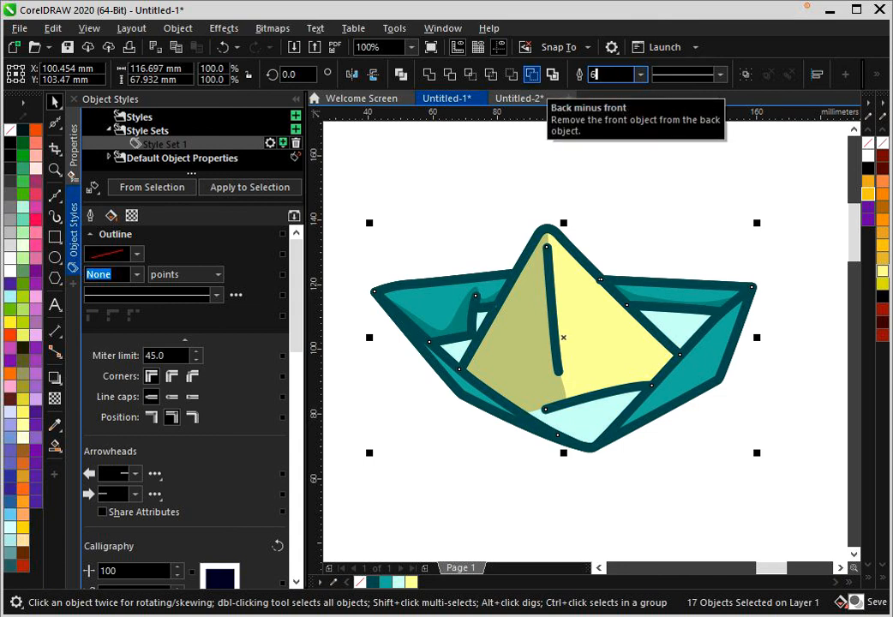
type("6")
key("Return")
left_click(687, 221)
scroll(687, 227, "down", 2)
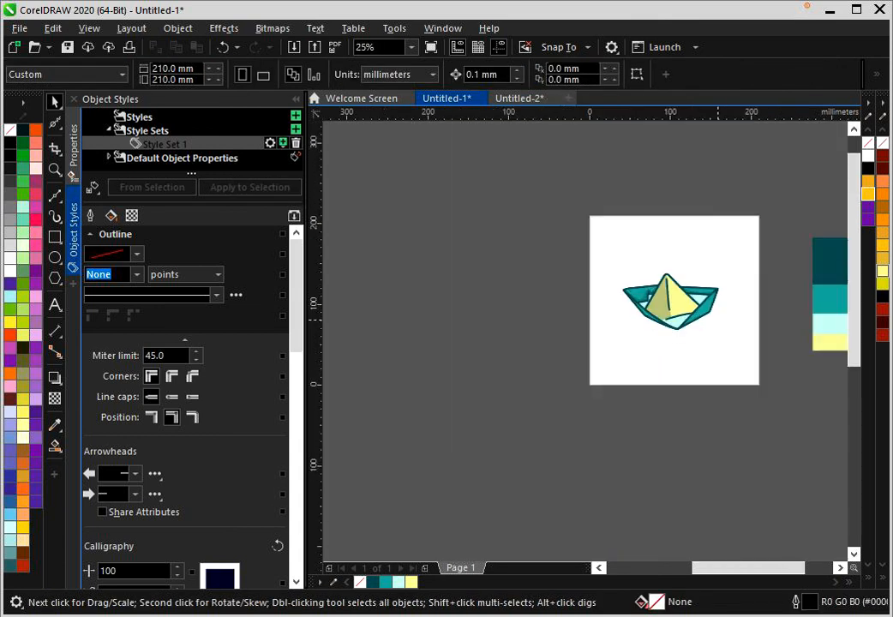